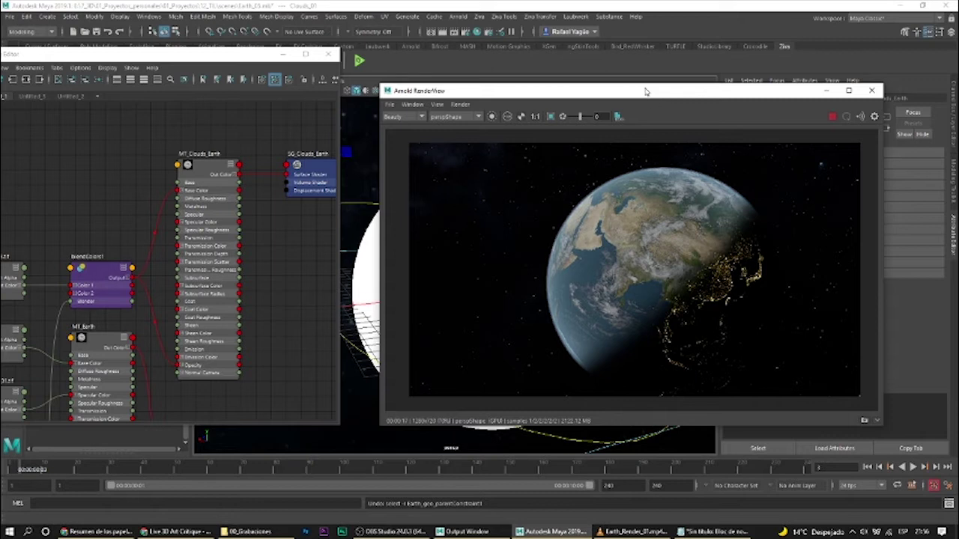
- Reposition the Arnold RenderView higher over the workspace and increase its height
drag(642, 86, 650, 60)
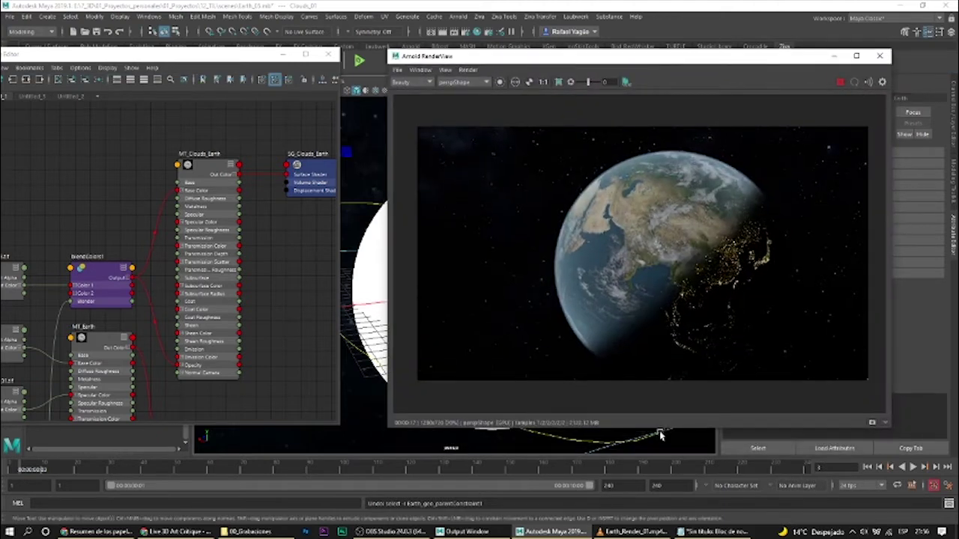
drag(655, 430, 654, 452)
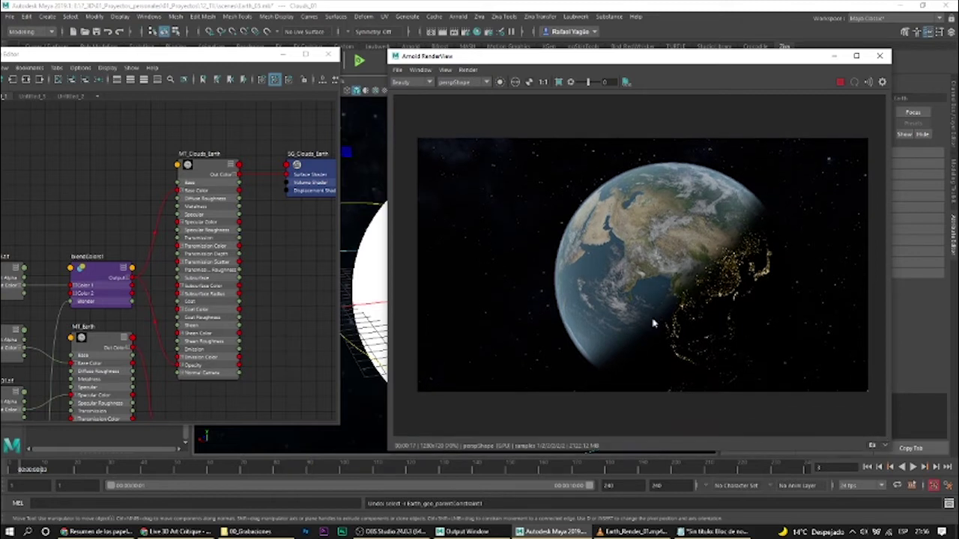
mouse_move(624, 62)
mouse_down()
mouse_move(620, 54)
mouse_move(628, 63)
mouse_up()
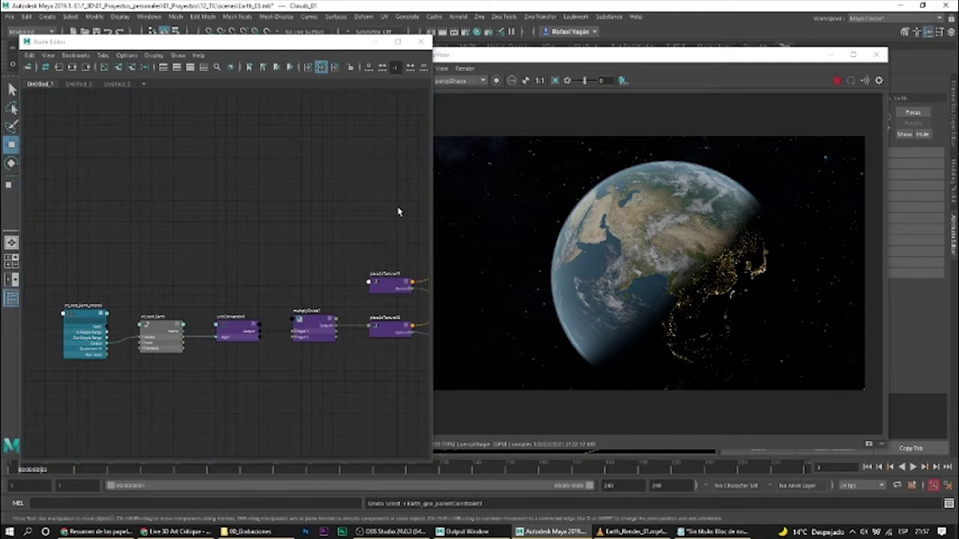
- Minimize the Node Editor and select Earth_01, Clouds_01 and Blue_Ring_01 in turn to examine the spheres that form the planet
click(375, 41)
scroll(284, 240, down, 4)
alt+middle_drag(271, 226, 246, 232)
click(75, 182)
click(78, 193)
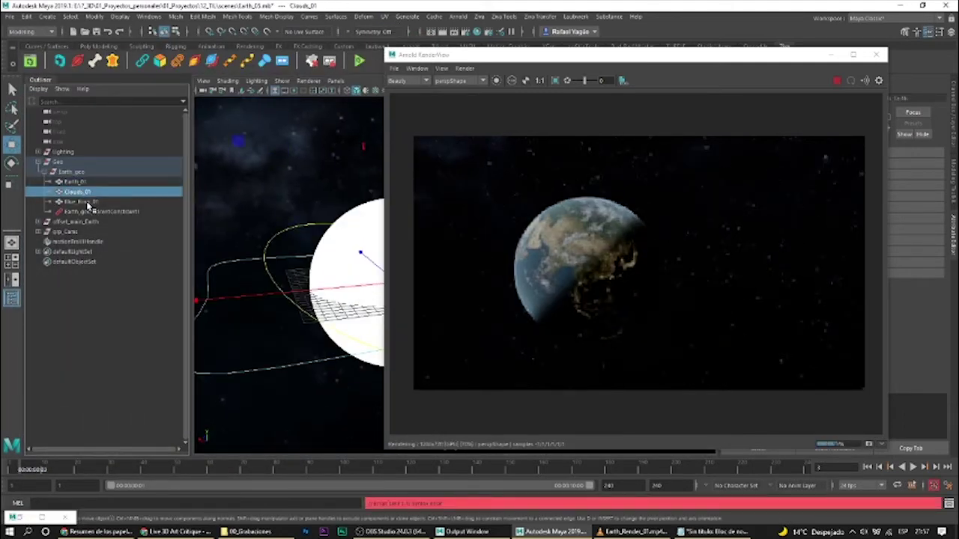
click(84, 202)
- Move Earth_01 out of the clouds and ring spheres to view it separately in the render, and undo the move
click(78, 182)
alt+middle_drag(293, 219, 251, 214)
drag(354, 278, 262, 174)
alt+drag(288, 224, 248, 219)
alt+middle_drag(248, 219, 312, 274)
alt+drag(307, 310, 296, 283)
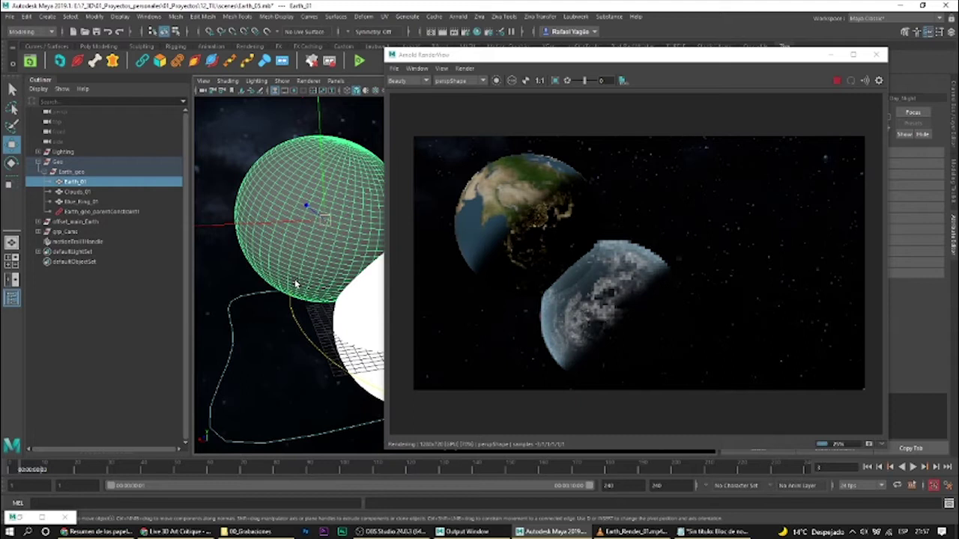
key(ctrl+z)
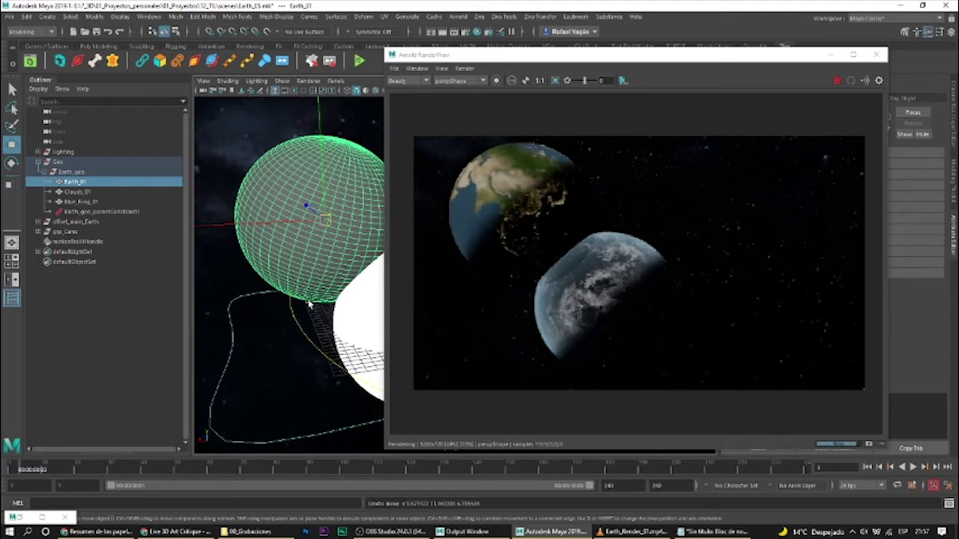
- Select Clouds_01 and Blue_Ring_01 in turn to examine the outer spheres from several viewing angles
alt+drag(308, 303, 252, 155)
click(89, 193)
alt+drag(330, 259, 392, 328)
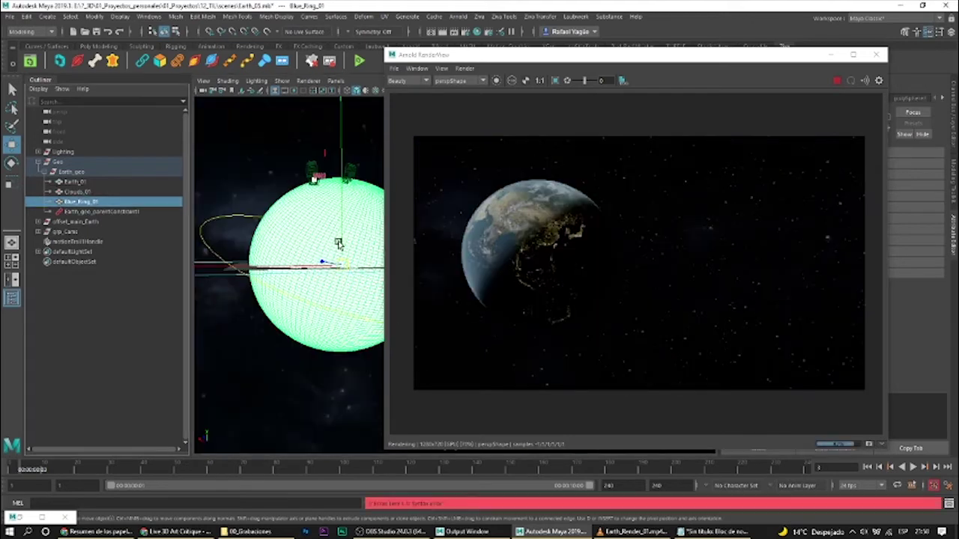
mouse_move(338, 246)
alt+mouse_down()
mouse_move(344, 269)
mouse_move(257, 160)
mouse_move(388, 278)
mouse_move(342, 293)
mouse_move(255, 255)
mouse_move(334, 253)
alt+mouse_up()
key(ctrl+z)
scroll(360, 284, down, 3)
key(q)
scroll(315, 259, up, 5)
- Separate Earth_01 from the outer spheres again, examine its day and night shading in the render, and return it to place
click(83, 182)
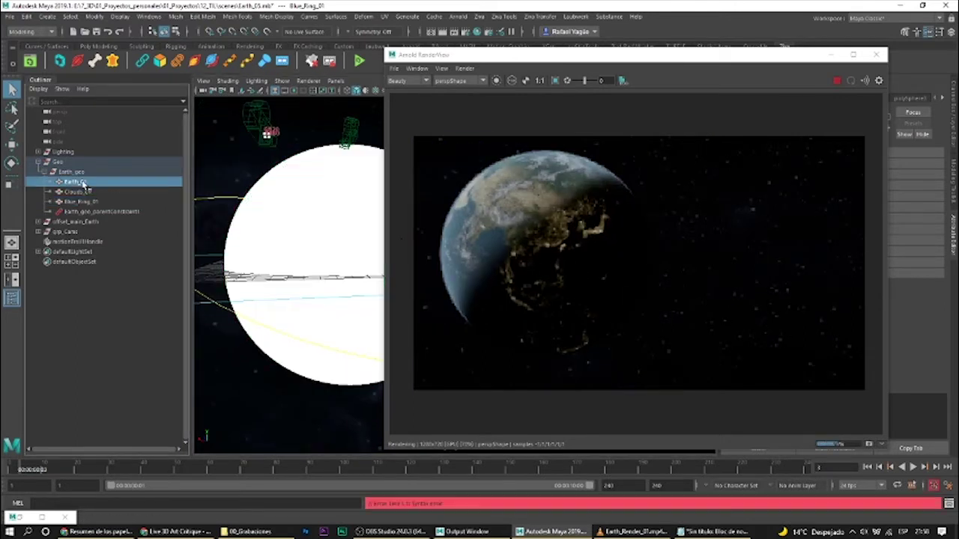
alt+drag(353, 257, 268, 143)
key(w)
scroll(338, 267, down, 4)
alt+drag(280, 187, 366, 273)
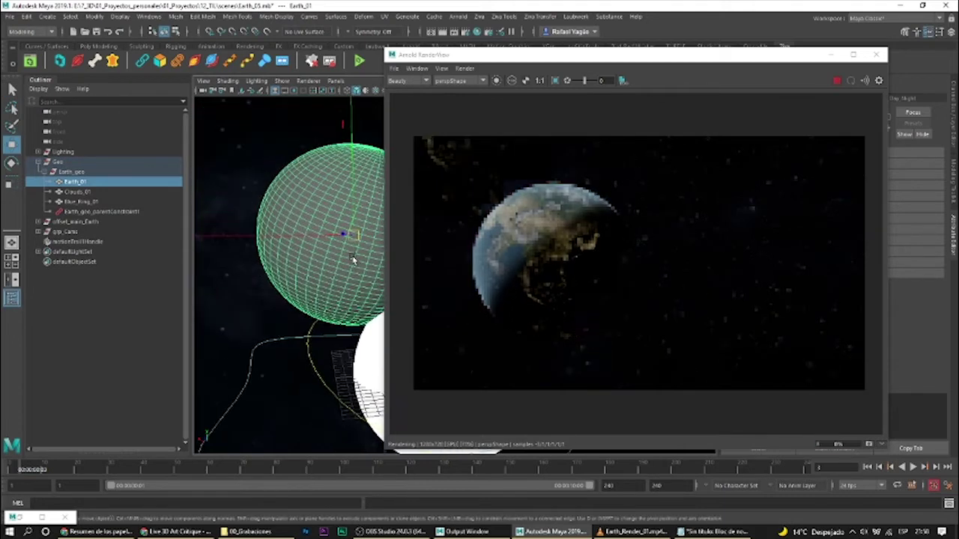
scroll(356, 258, up, 5)
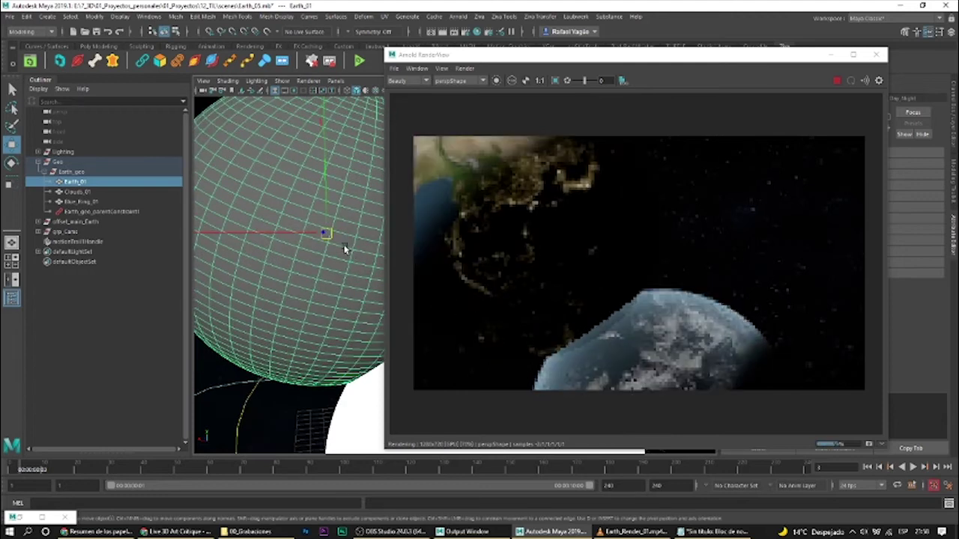
scroll(338, 252, down, 5)
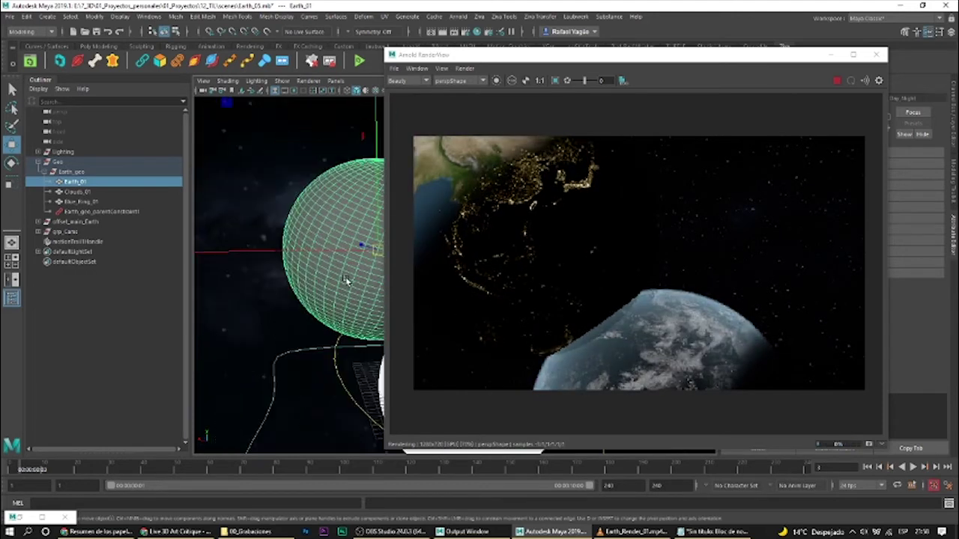
alt+middle_drag(343, 278, 294, 256)
alt+drag(295, 259, 315, 255)
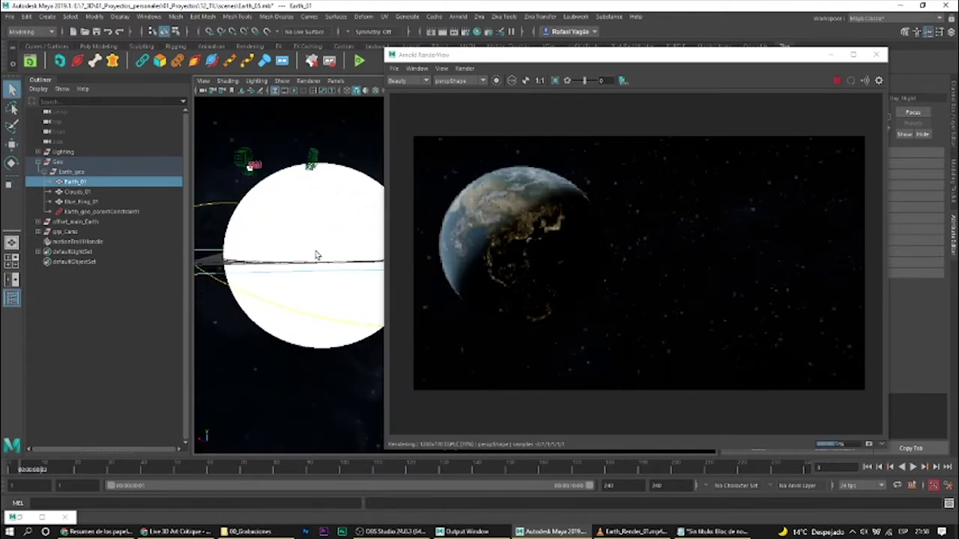
- Restore the Node Editor and shift the Arnold RenderView aside so that both can be seen beside the viewport
click(21, 517)
scroll(247, 249, up, 3)
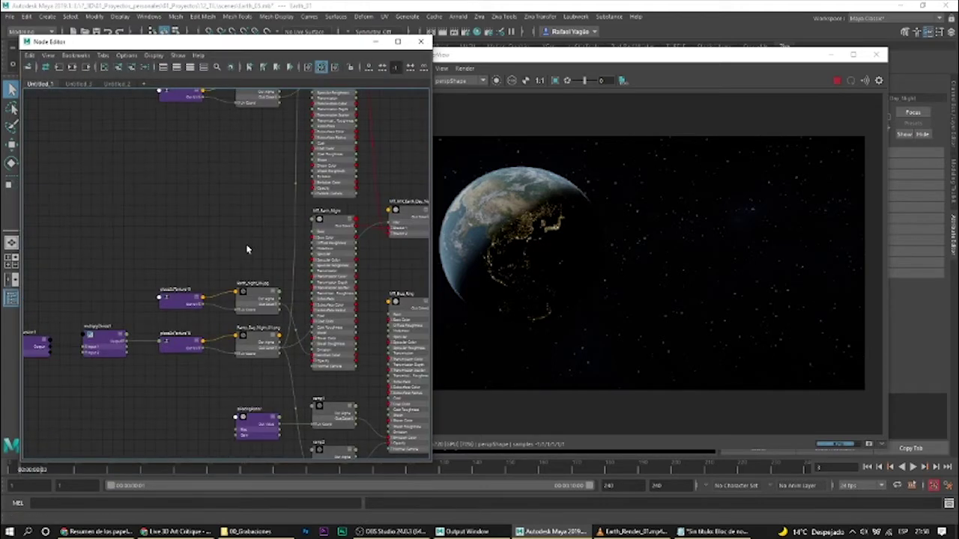
scroll(235, 250, down, 3)
drag(532, 56, 741, 65)
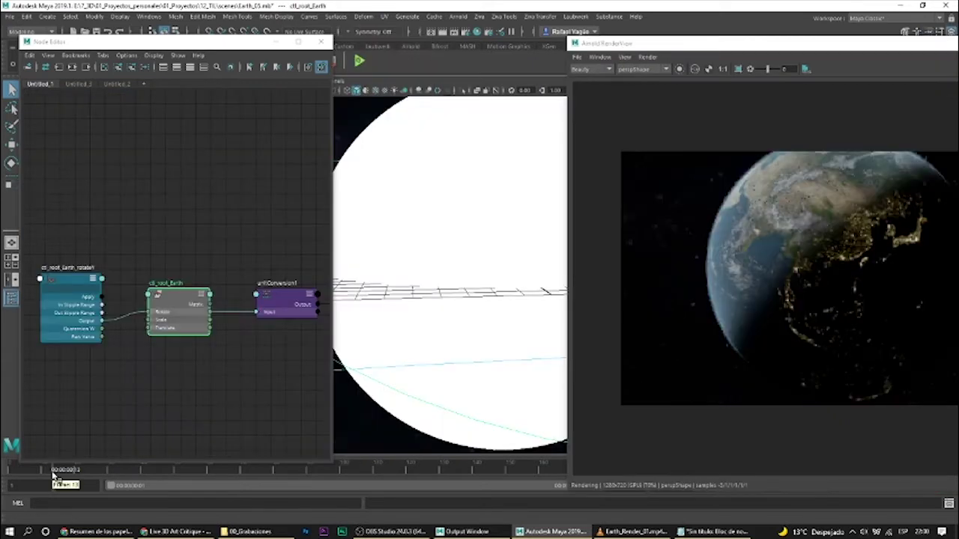
- Scrub the animation to frame 35 and select the Rotate Y channel of ctl_root_Earth
drag(52, 473, 138, 474)
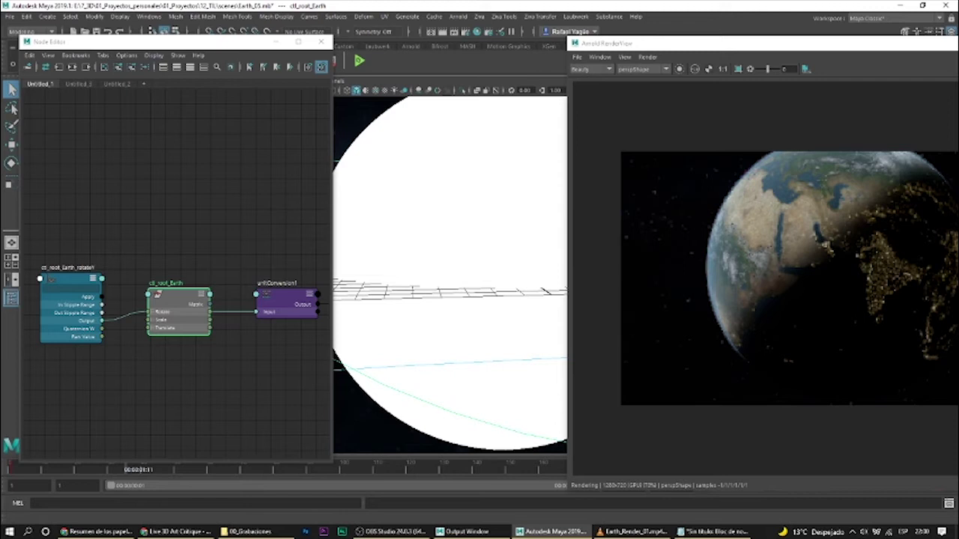
click(958, 43)
click(904, 141)
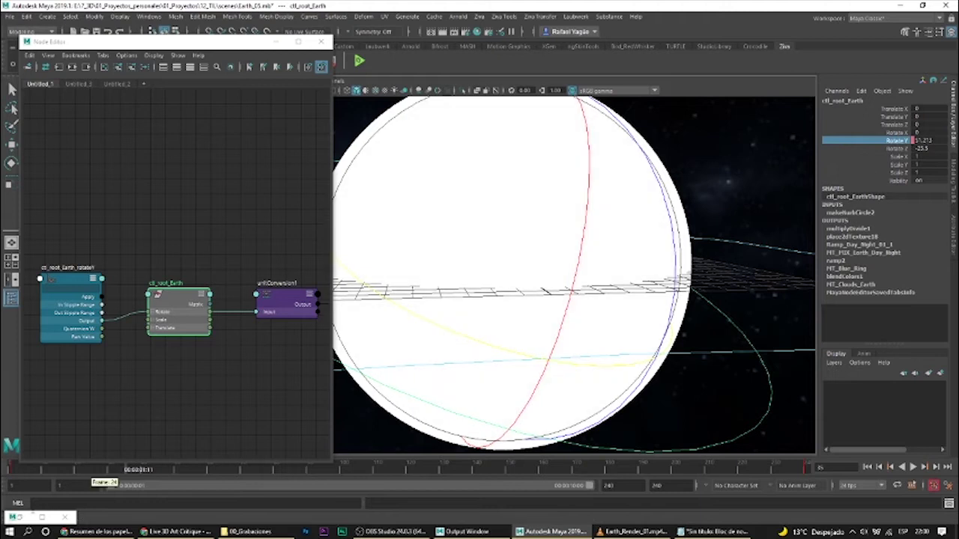
- Restore the Arnold RenderView and examine how the rotateY curve, ctl_root_Earth and unit conversion nodes are connected
click(23, 517)
scroll(110, 235, up, 4)
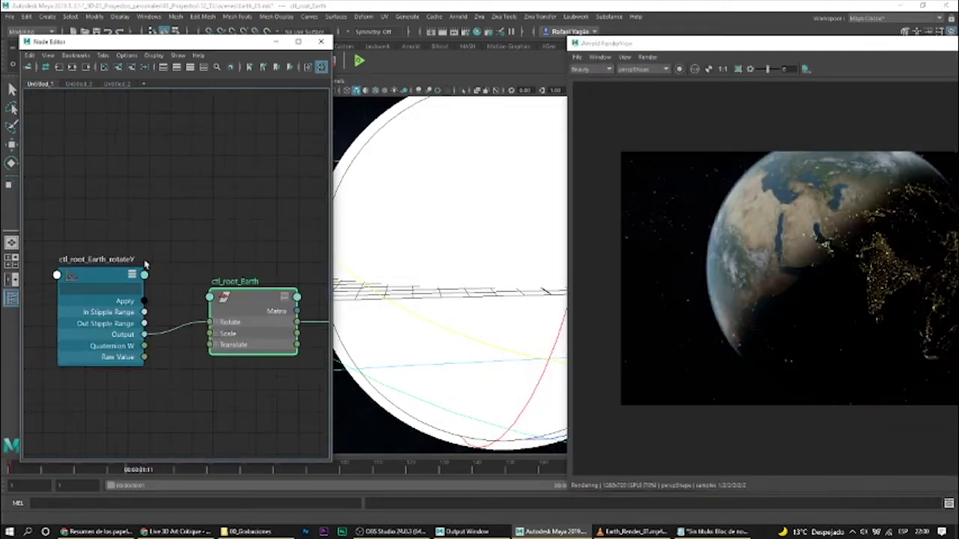
scroll(179, 257, down, 3)
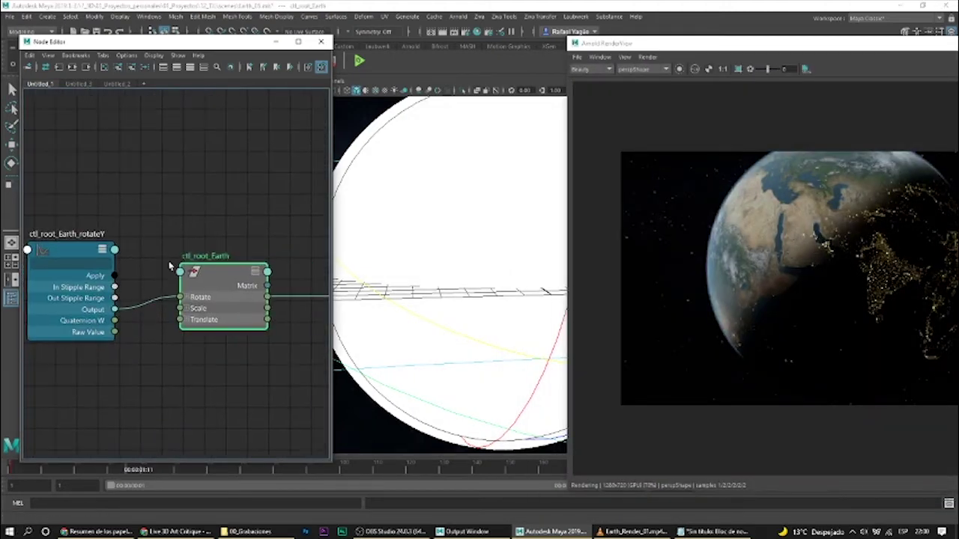
alt+middle_drag(169, 206, 207, 208)
alt+middle_drag(242, 241, 210, 236)
alt+middle_drag(263, 218, 234, 219)
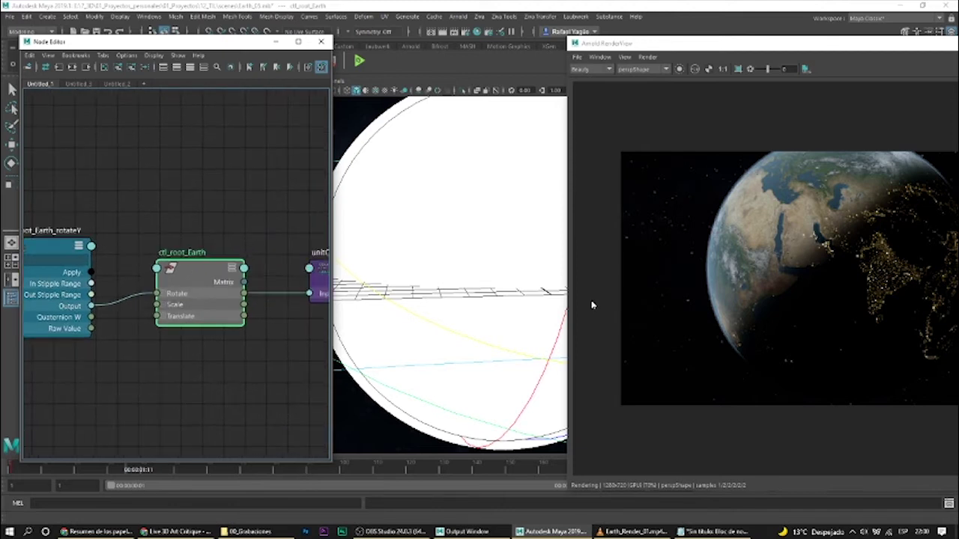
scroll(490, 336, down, 3)
alt+drag(563, 306, 396, 262)
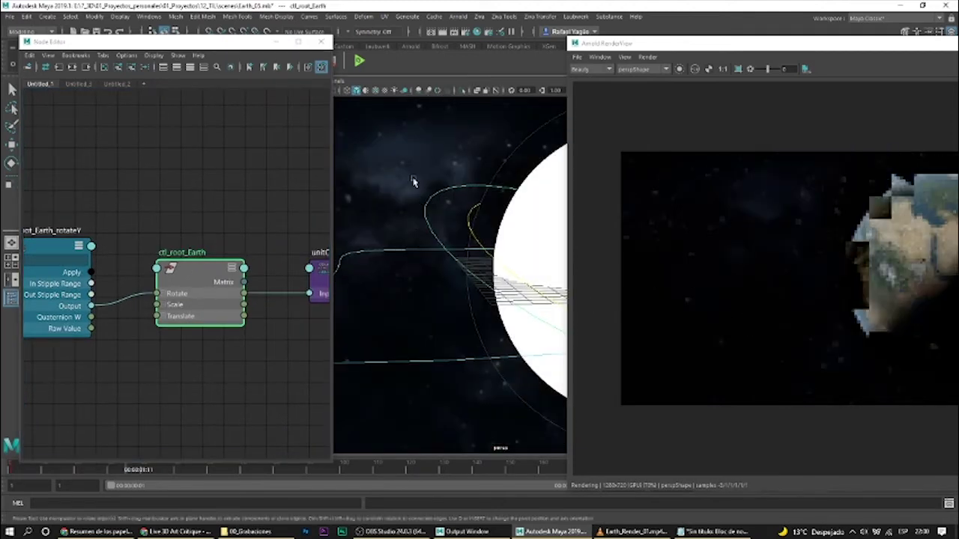
- Follow the rotation connection through multiplyDivide1 and select the Ramp_Day_Night_01.png file node
alt+middle_drag(233, 212, 152, 235)
scroll(242, 238, down, 3)
alt+middle_drag(280, 227, 137, 227)
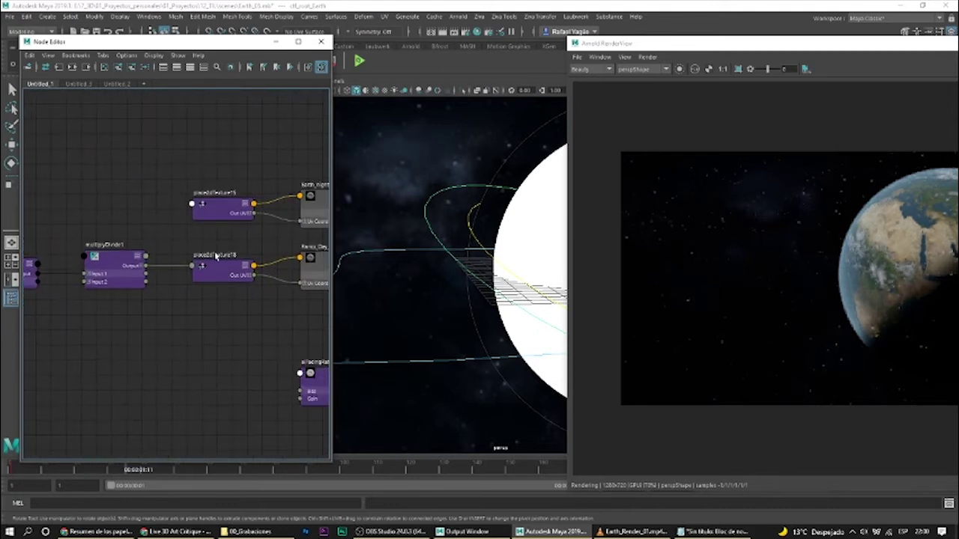
alt+middle_drag(215, 253, 154, 257)
click(192, 275)
click(228, 277)
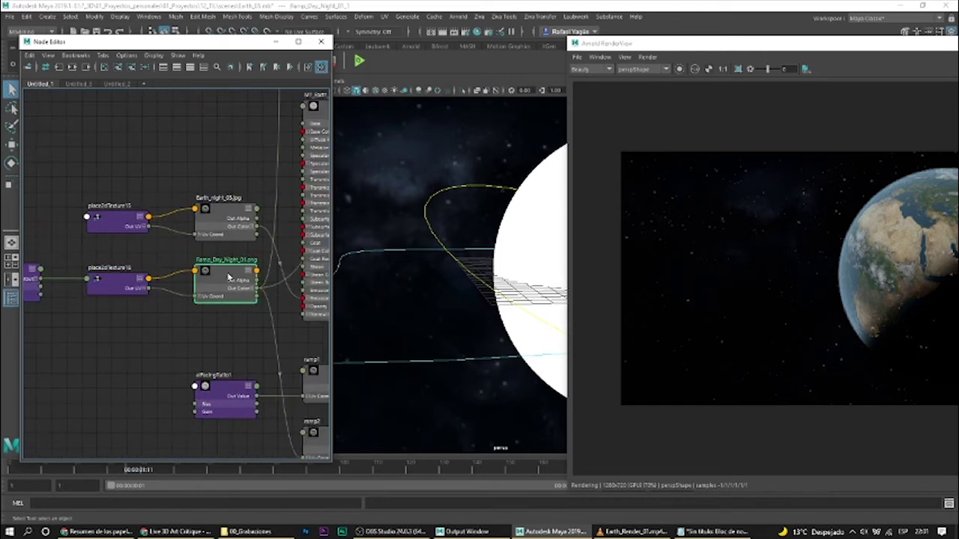
alt+middle_drag(247, 248, 211, 249)
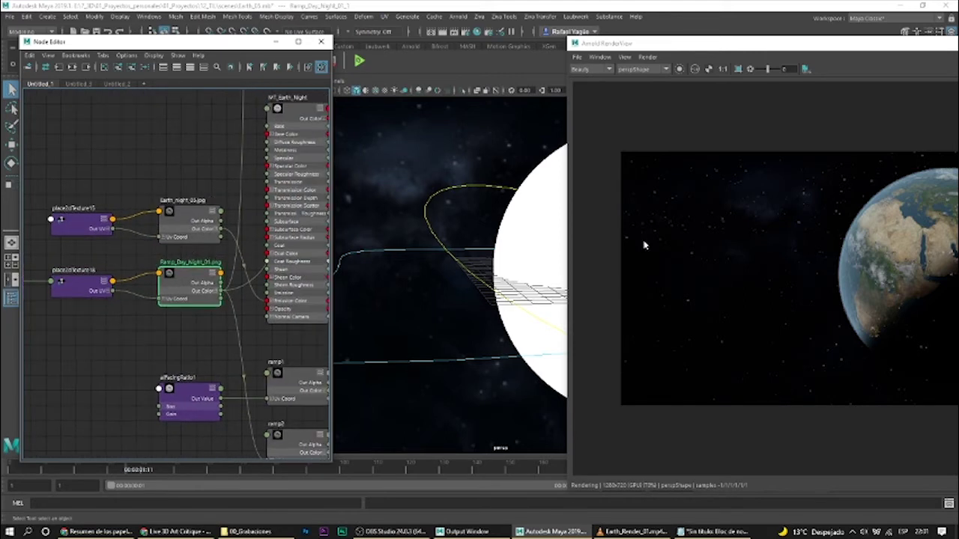
- Open the ramp file node's attributes, inspect its image and choose Ramp_Day_Night_01.png as the texture file
alt+middle_drag(506, 217, 434, 213)
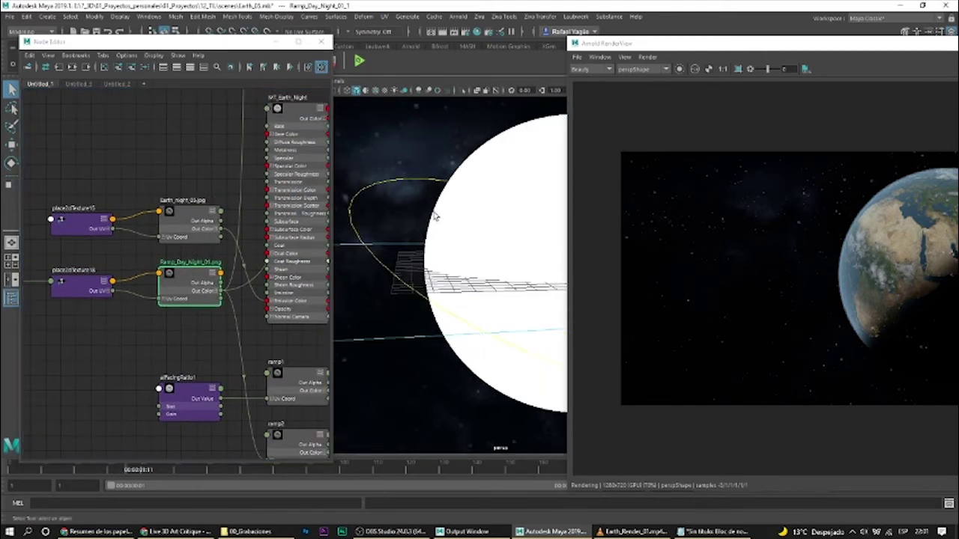
alt+drag(509, 220, 480, 237)
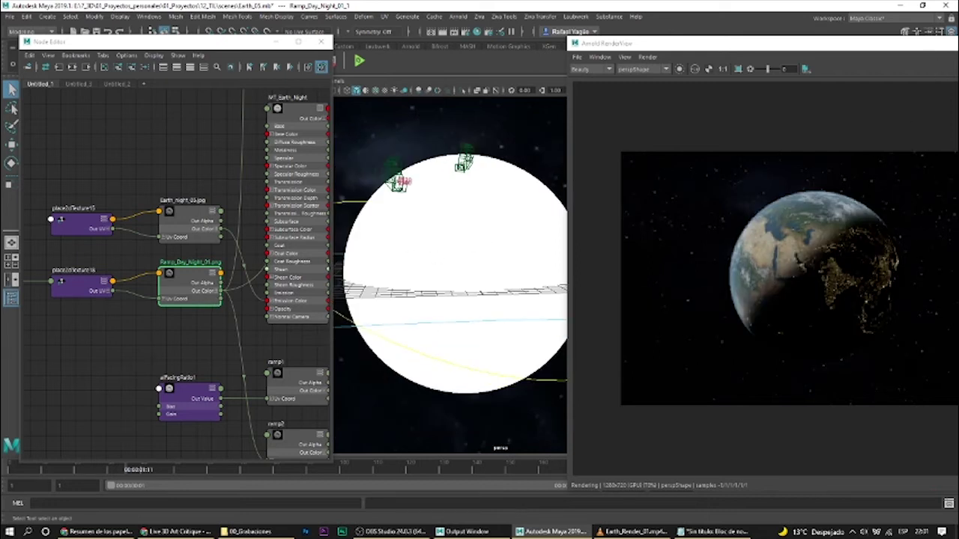
click(958, 43)
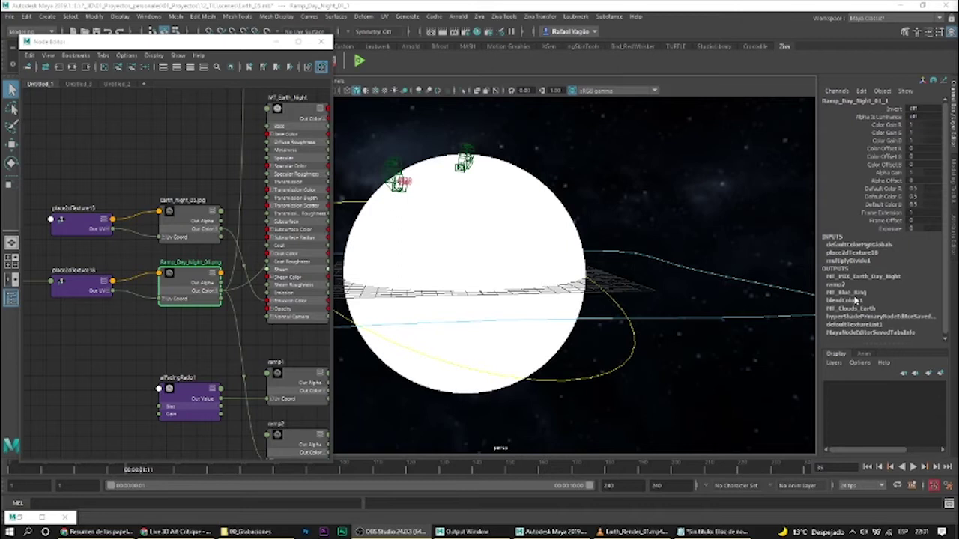
click(473, 247)
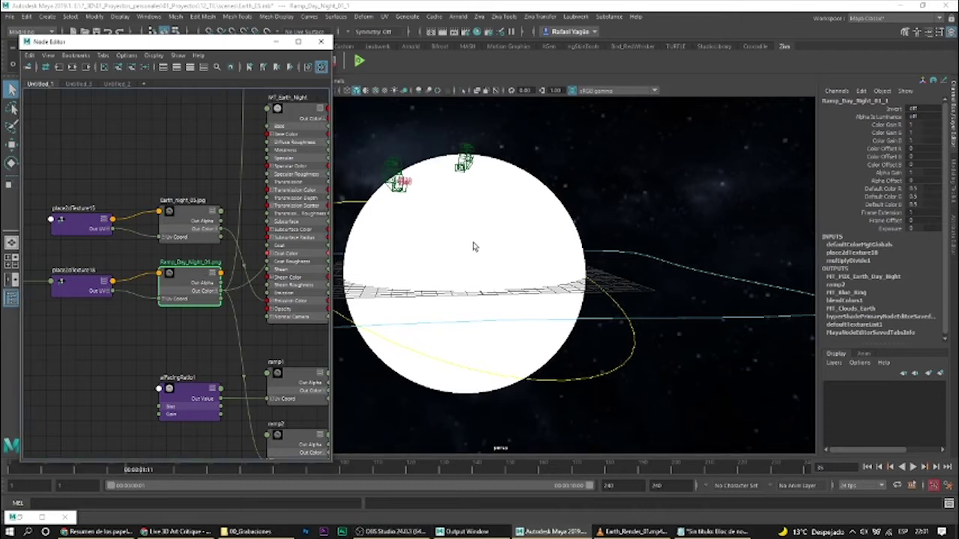
click(954, 225)
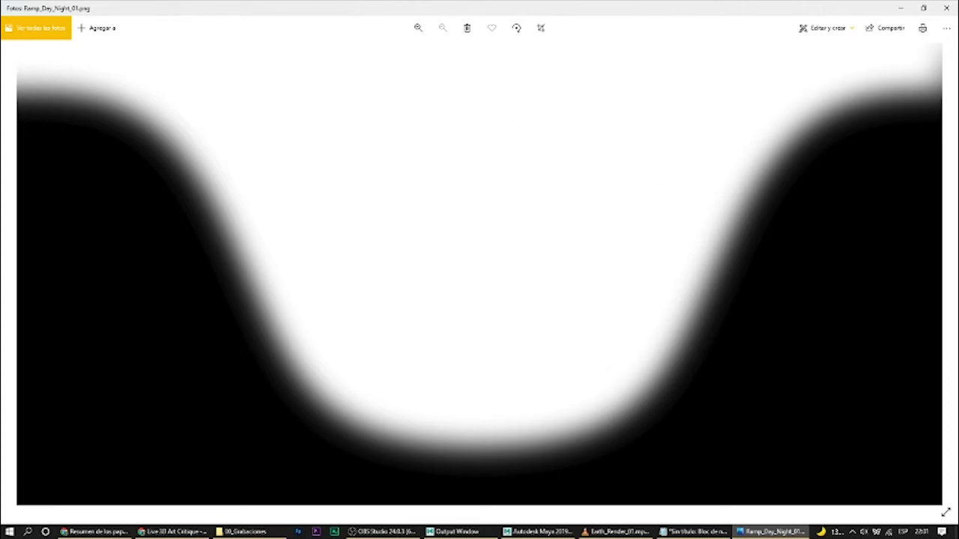
click(947, 8)
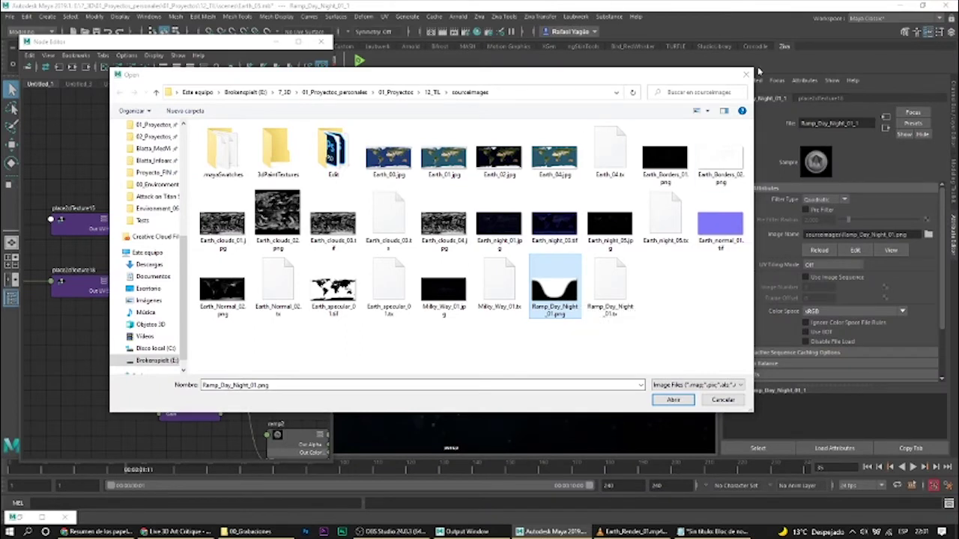
double_click(554, 288)
- Switch the Node Editor to the Untitled_3 graph
alt+drag(537, 276, 379, 307)
alt+middle_drag(197, 328, 162, 326)
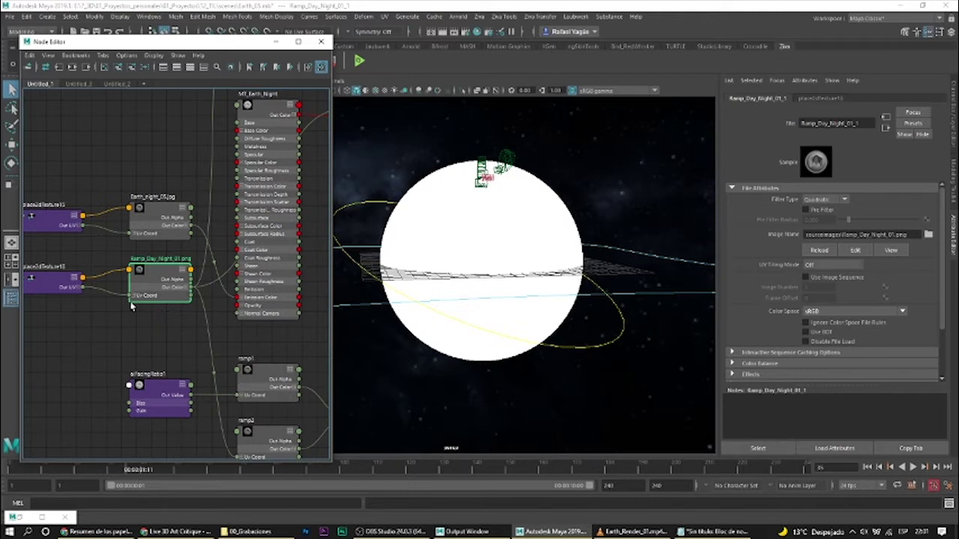
click(78, 84)
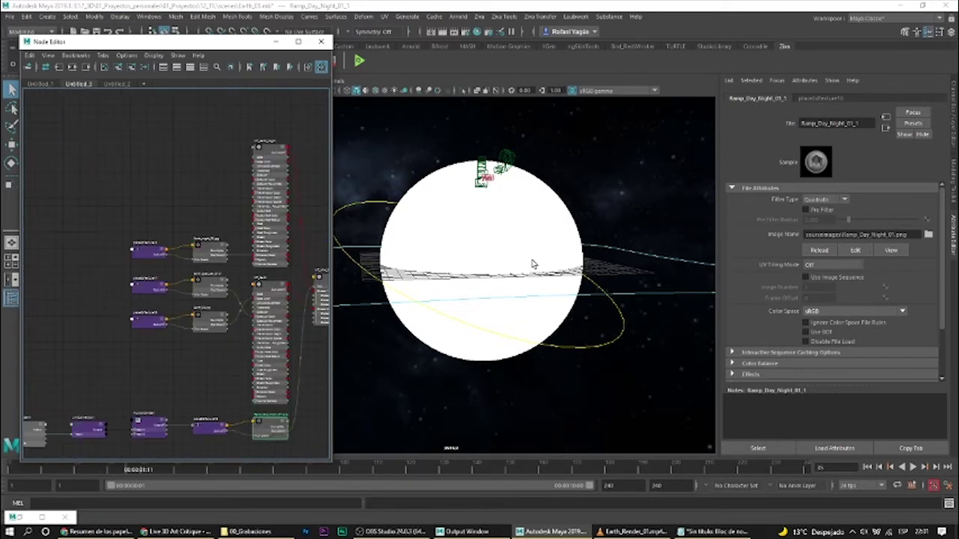
- Restore the Arnold RenderView, shift it slightly and examine the Earth's day-to-night transition up close
click(20, 518)
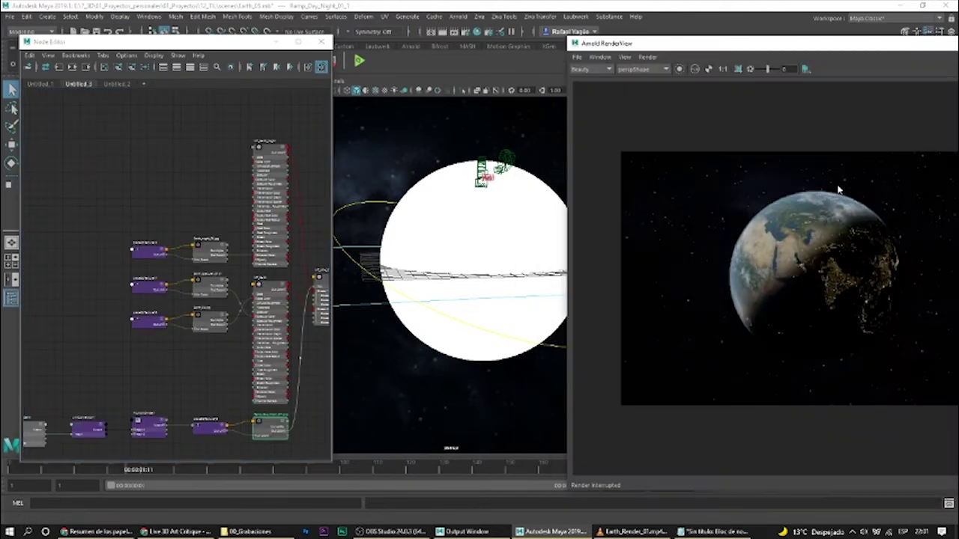
drag(901, 47, 886, 45)
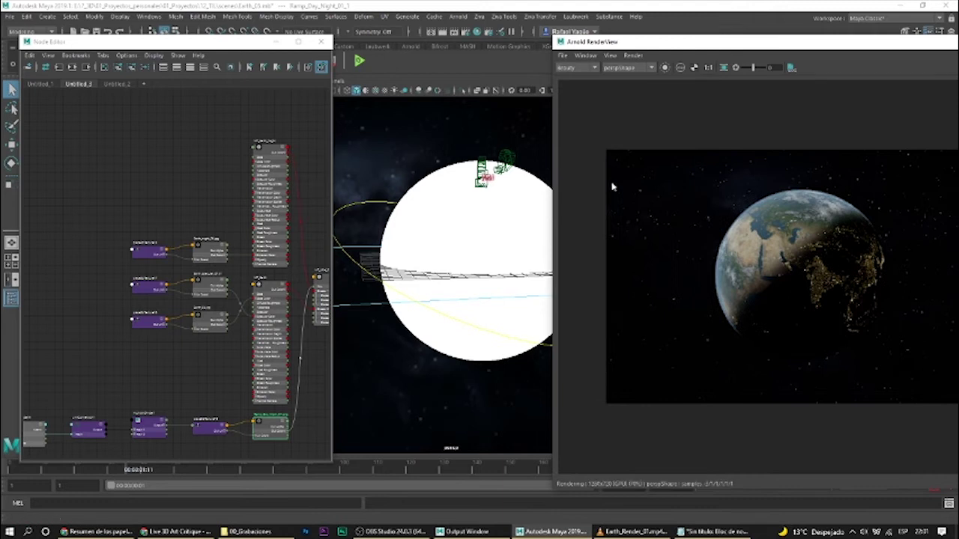
scroll(454, 220, up, 3)
scroll(467, 223, up, 3)
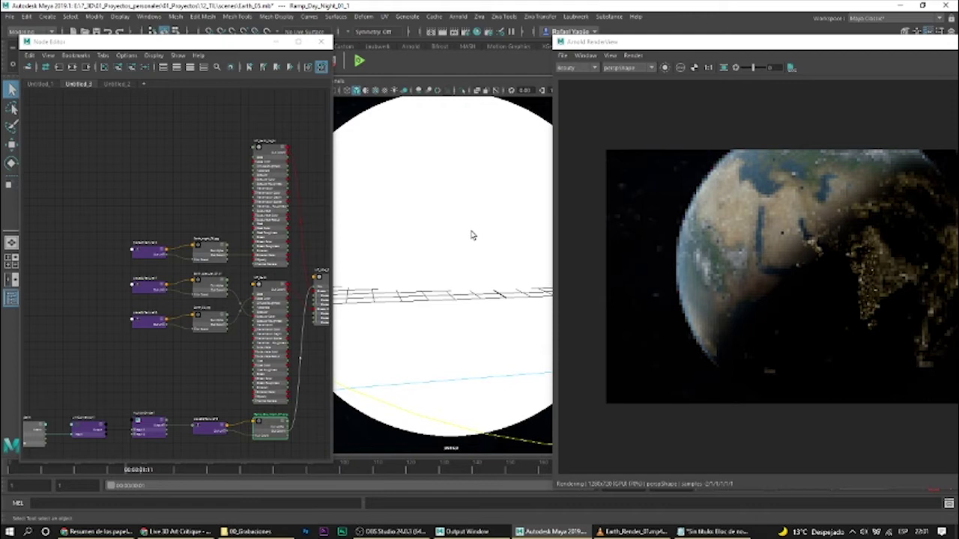
scroll(481, 236, down, 3)
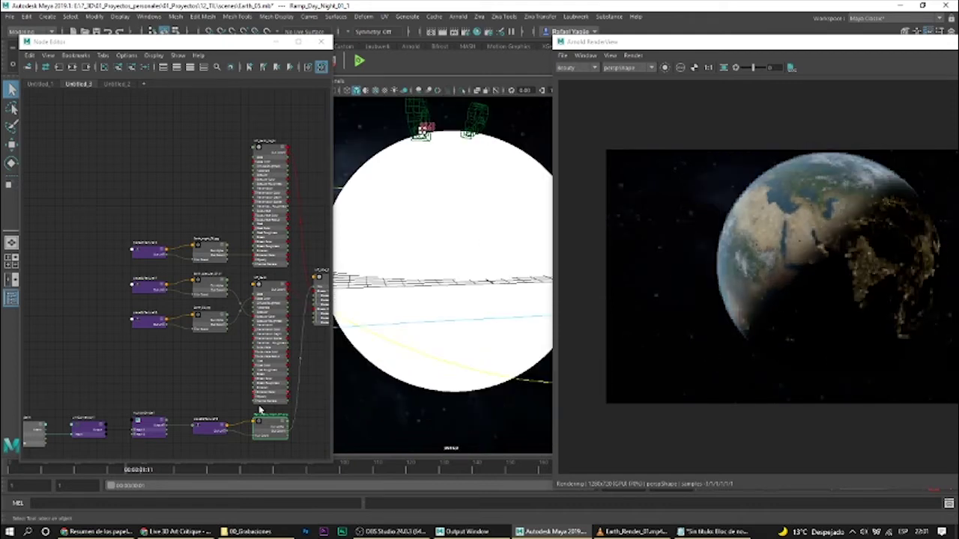
- Examine the MT_Earth_Night and MT_Earth shader nodes in the graph and select the Ramp_Day_Night_01.png file node
scroll(239, 374, up, 3)
alt+middle_drag(248, 291, 182, 280)
alt+middle_drag(189, 315, 175, 368)
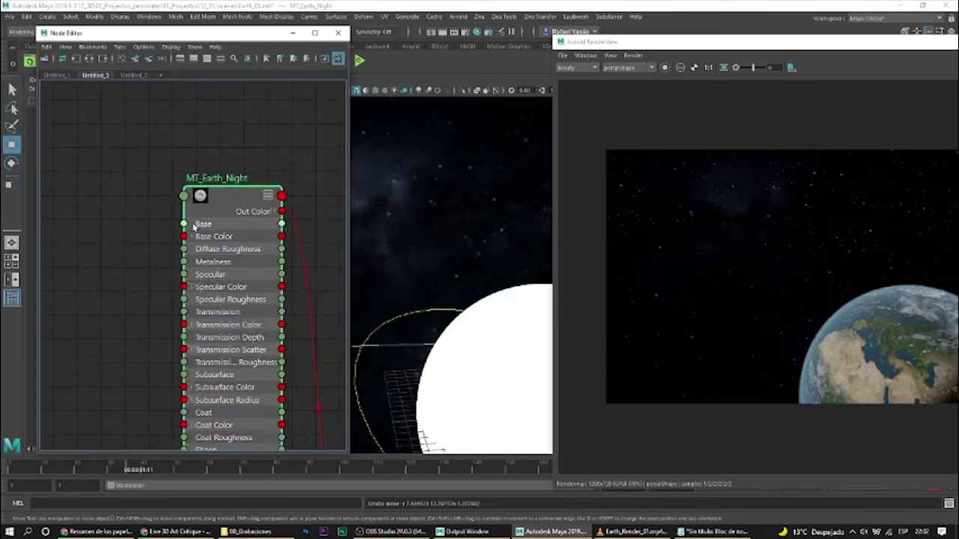
scroll(167, 278, down, 3)
click(221, 255)
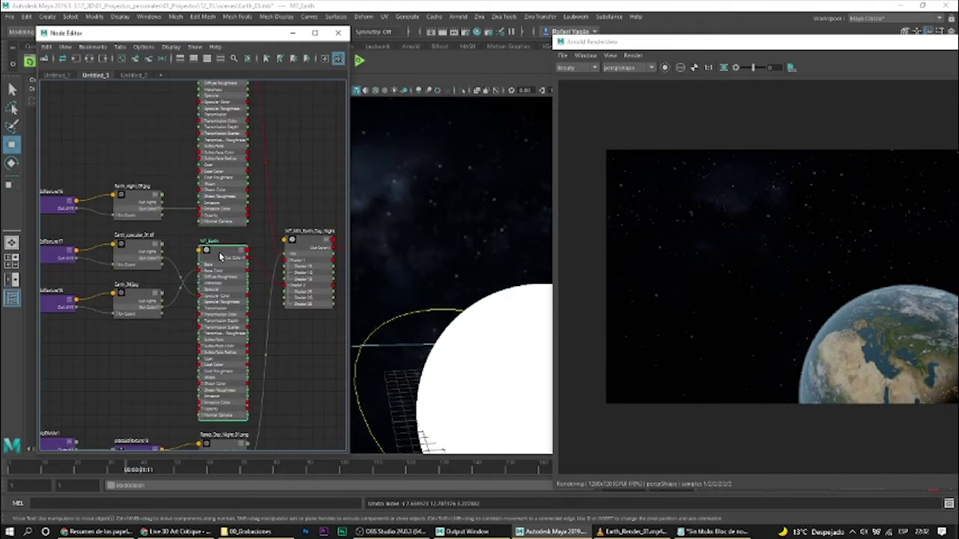
alt+middle_drag(178, 346, 267, 324)
scroll(194, 322, up, 8)
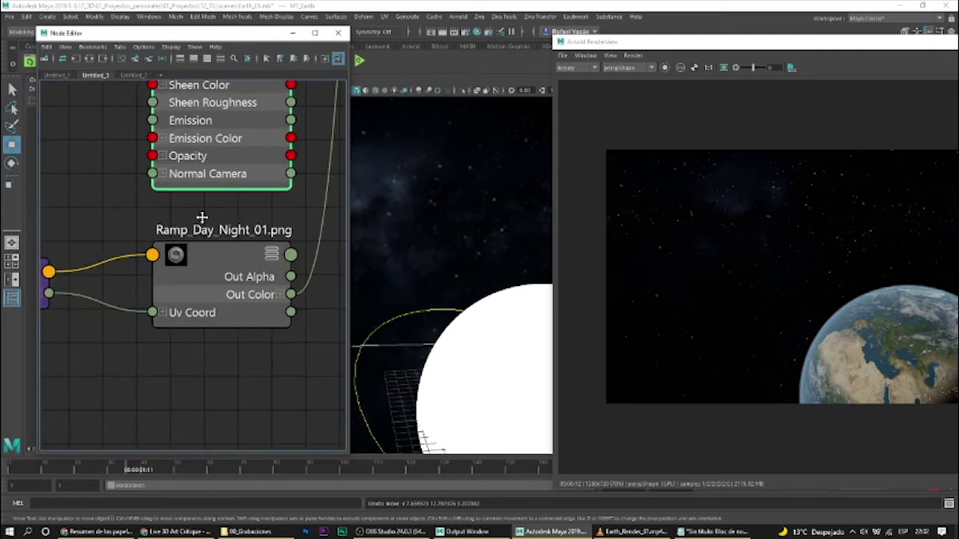
click(219, 262)
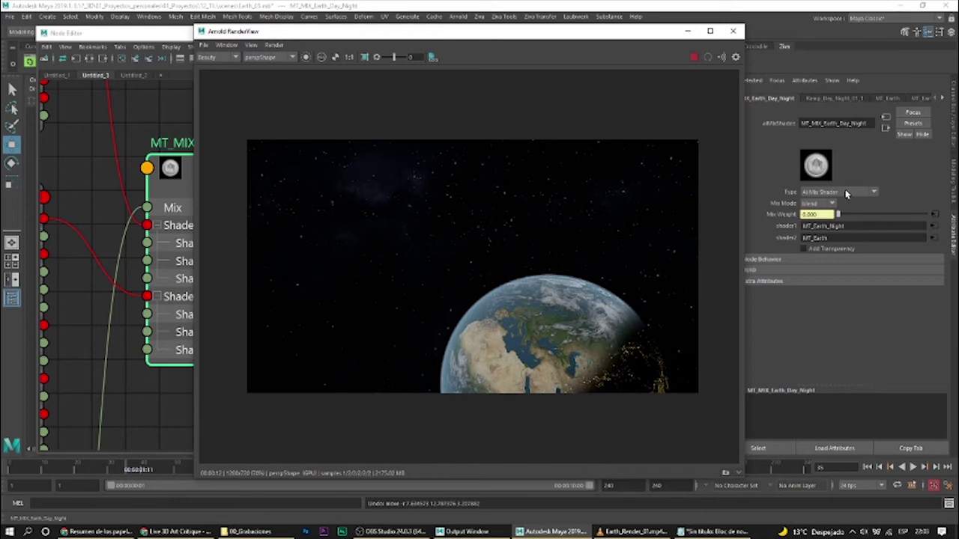
- Check the shader type of MT_MIX_Earth_Day_Night and shift the Arnold RenderView clear of the node graph
click(846, 193)
click(845, 191)
drag(507, 31, 732, 35)
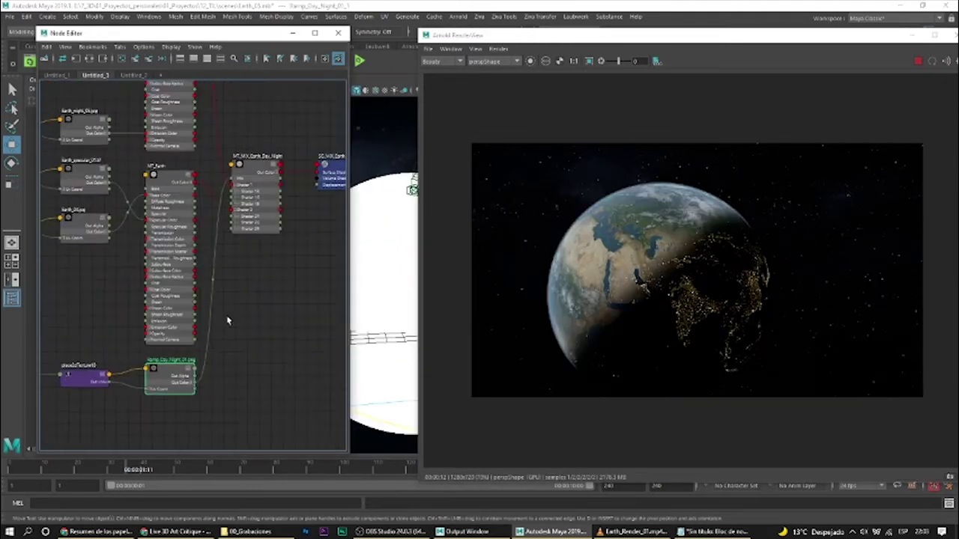
- Select the MT_MIX_Earth_Day_Night node and inspect its mix and shader inputs and its link to the shading group
scroll(228, 320, up, 4)
click(240, 217)
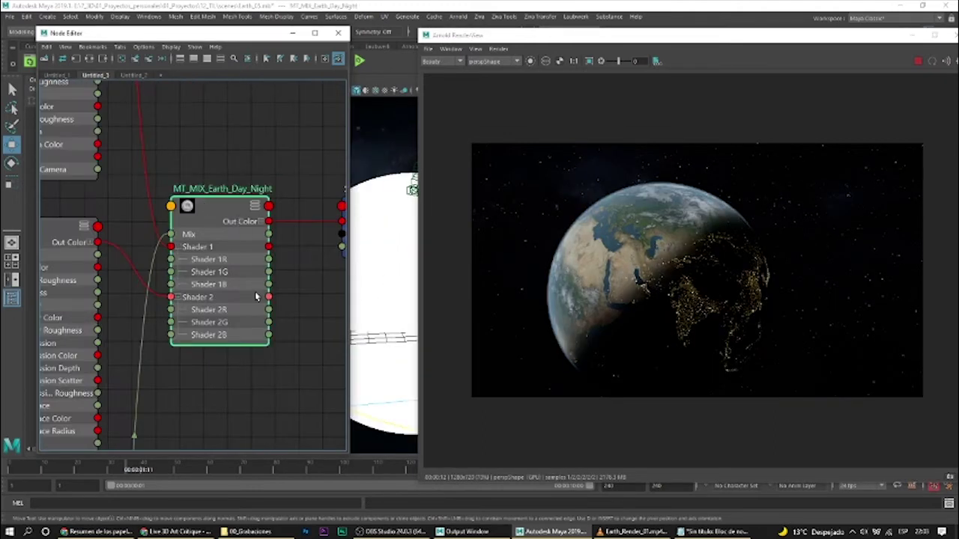
alt+middle_drag(271, 172, 298, 165)
scroll(146, 197, down, 3)
alt+middle_drag(233, 185, 220, 211)
alt+middle_drag(280, 222, 266, 220)
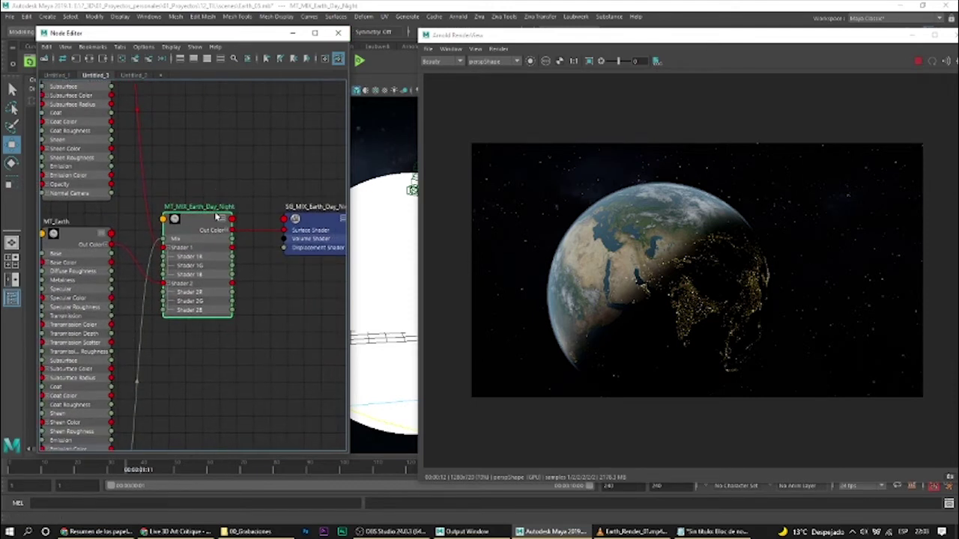
- Uncover the mix shader's attributes, keep Mix Mode on blend and inspect the shader1 and shader2 assignments
drag(859, 39, 543, 59)
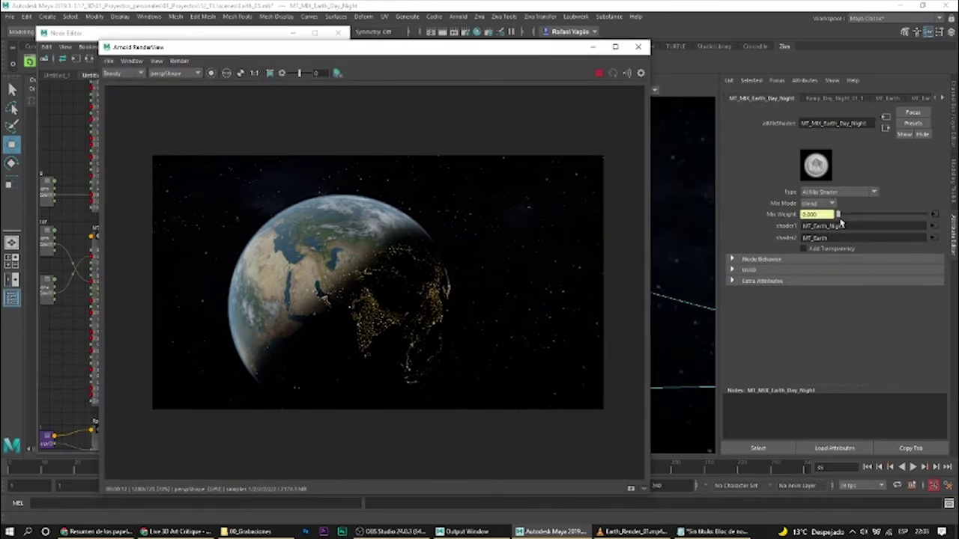
click(820, 204)
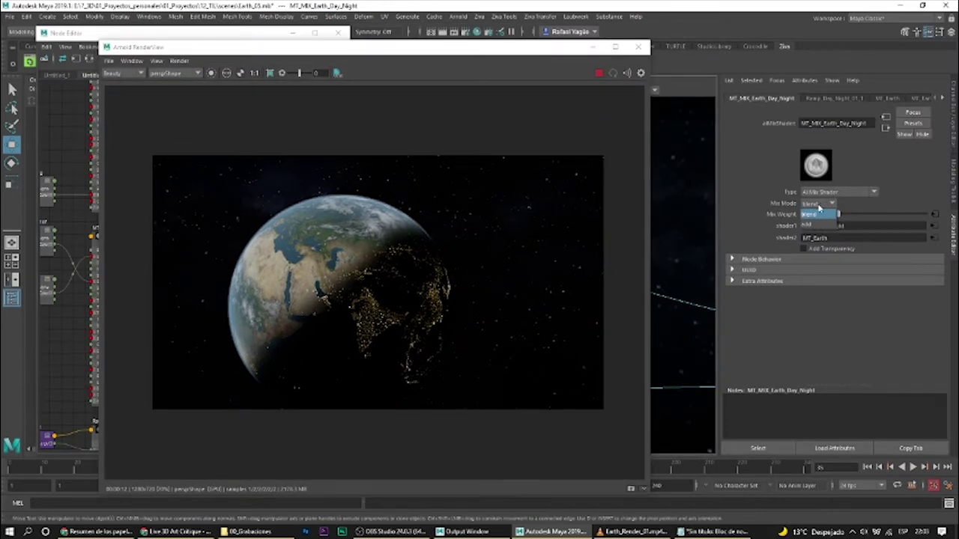
click(818, 214)
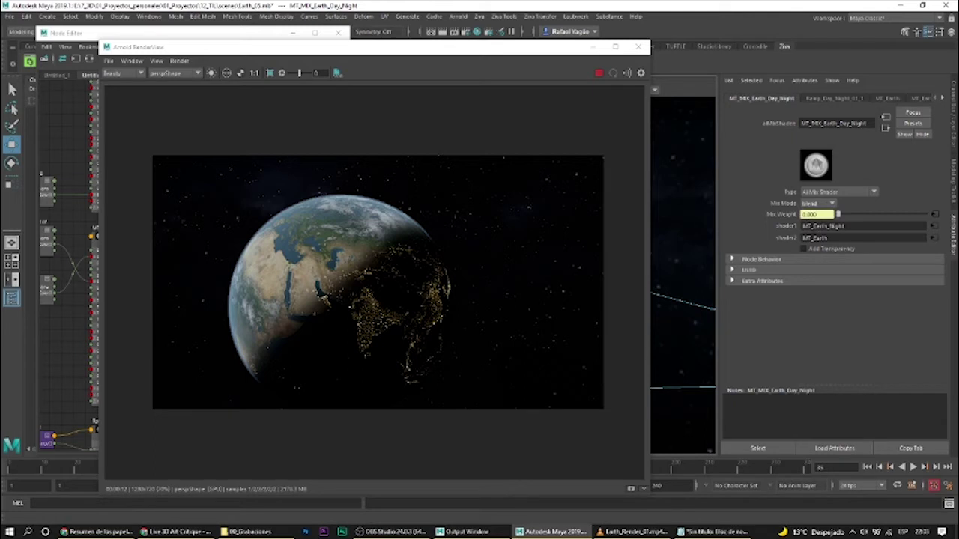
key(Tab)
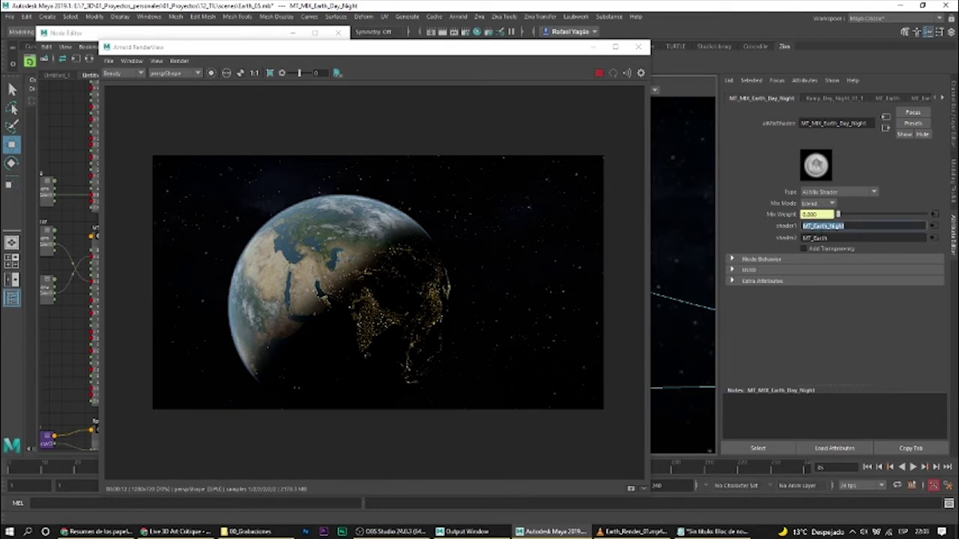
key(Tab)
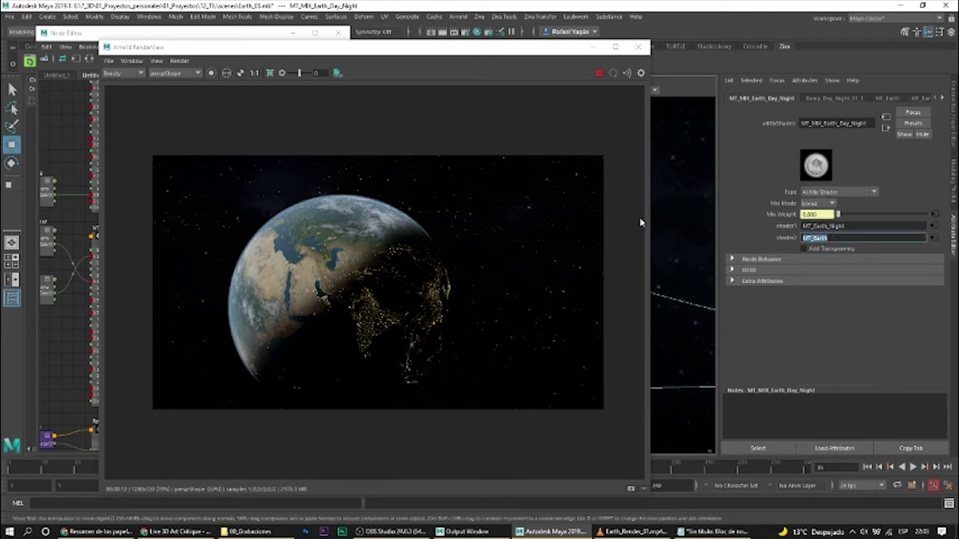
- Move the Arnold RenderView aside and scrub the animation from frame 1 to frame 107 to preview the Earth's rotation
drag(458, 48, 833, 45)
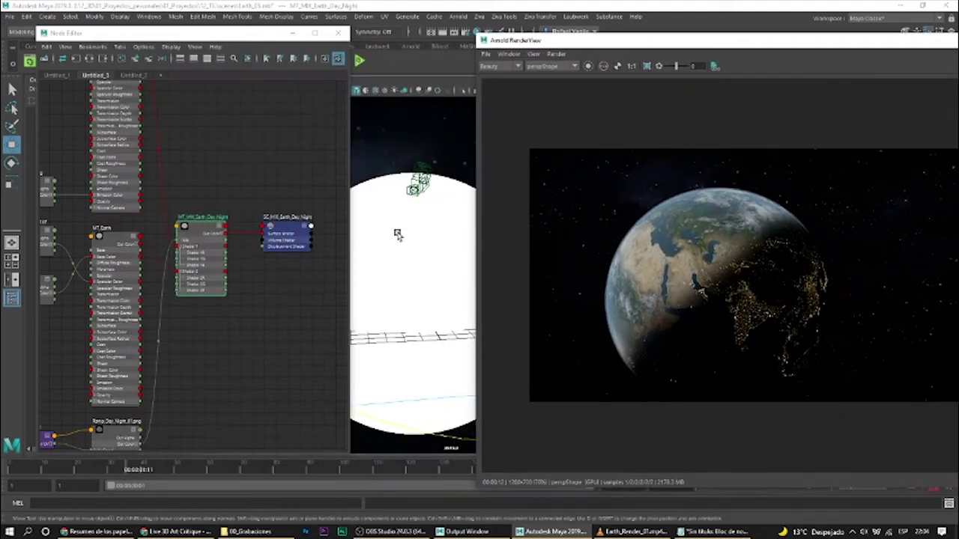
alt+middle_drag(288, 323, 387, 206)
drag(31, 469, 10, 470)
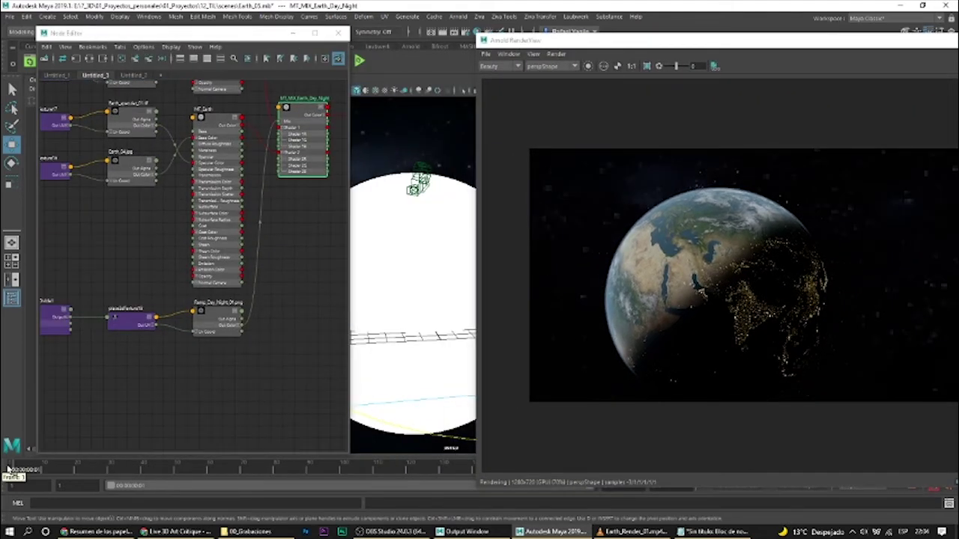
click(34, 470)
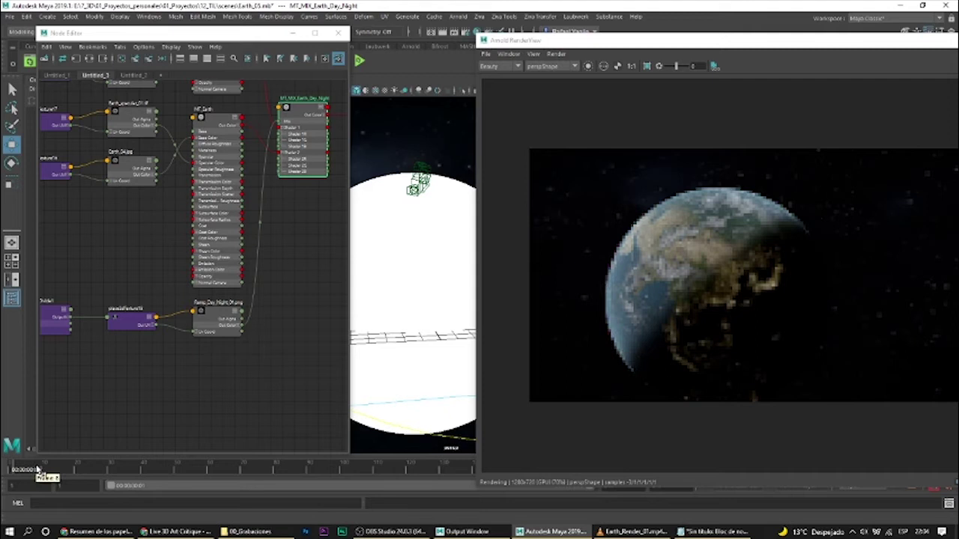
drag(38, 470, 272, 471)
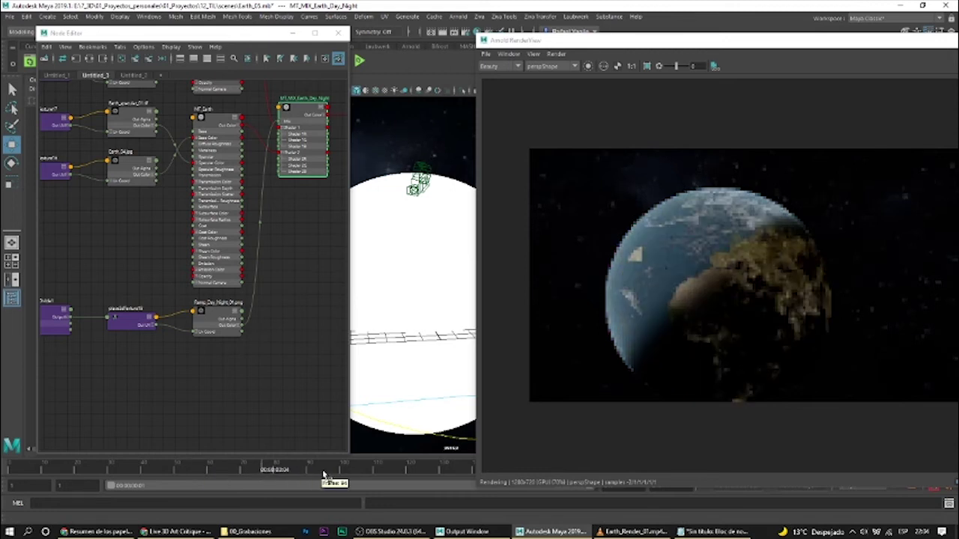
click(364, 469)
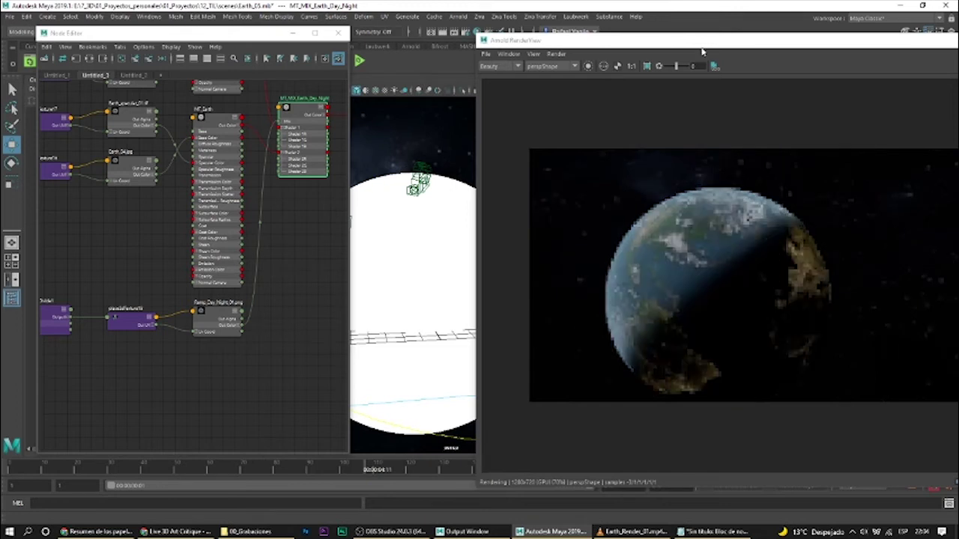
drag(733, 45, 792, 37)
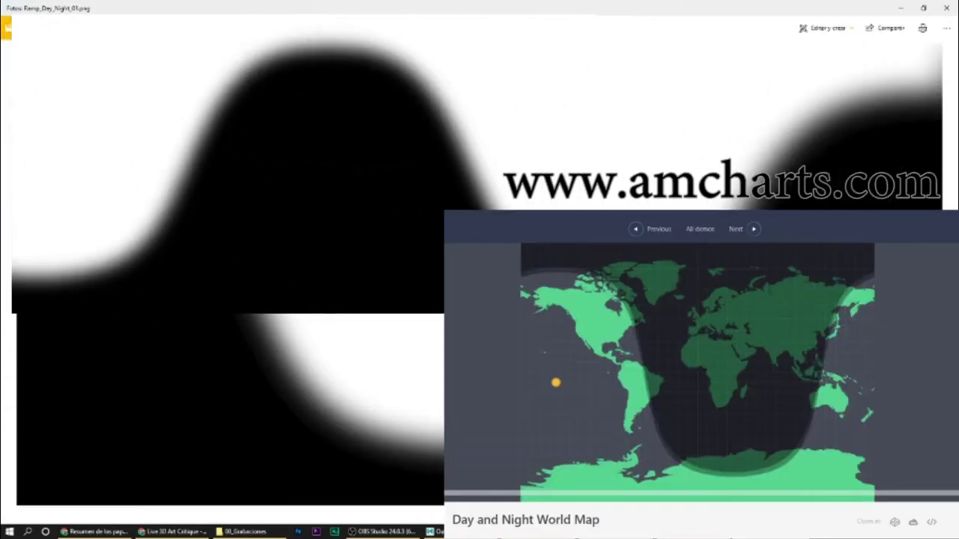
- Close the ramp image preview and cancel the texture file dialog, shifting the Arnold RenderView off the node graph
click(945, 10)
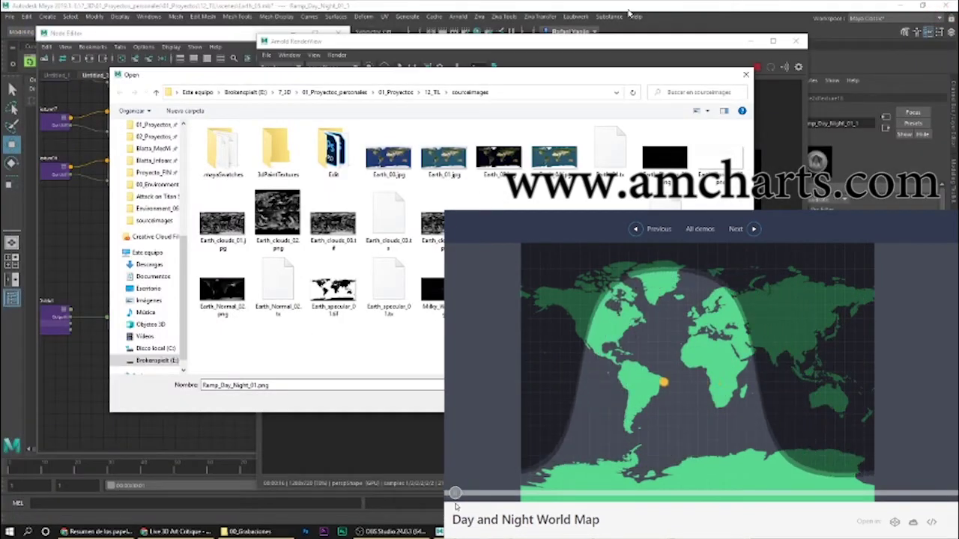
click(744, 75)
drag(465, 52, 650, 35)
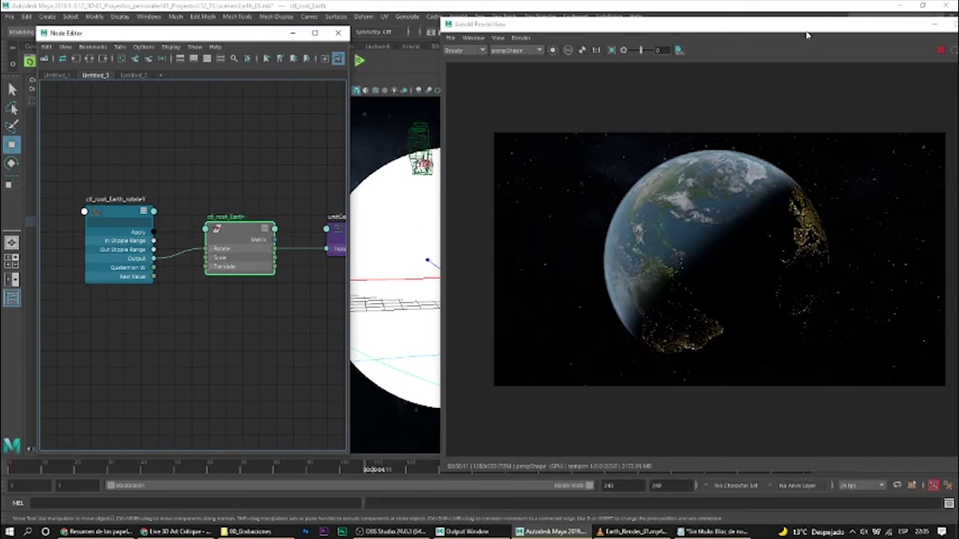
- Check ctl_root_Earth's Rotate Y channel, move the Arnold RenderView aside and reframe the Earth in the perspective view
drag(809, 34, 506, 40)
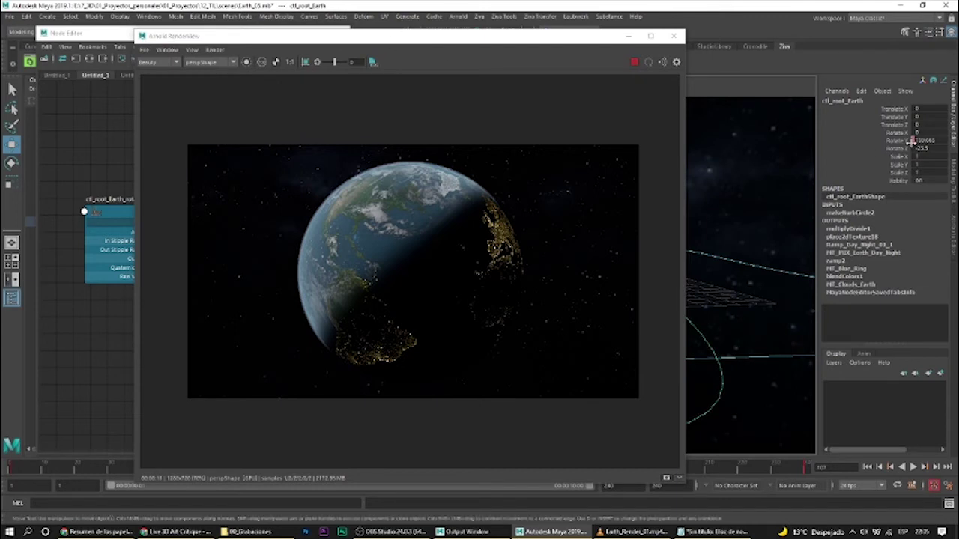
drag(501, 50, 885, 46)
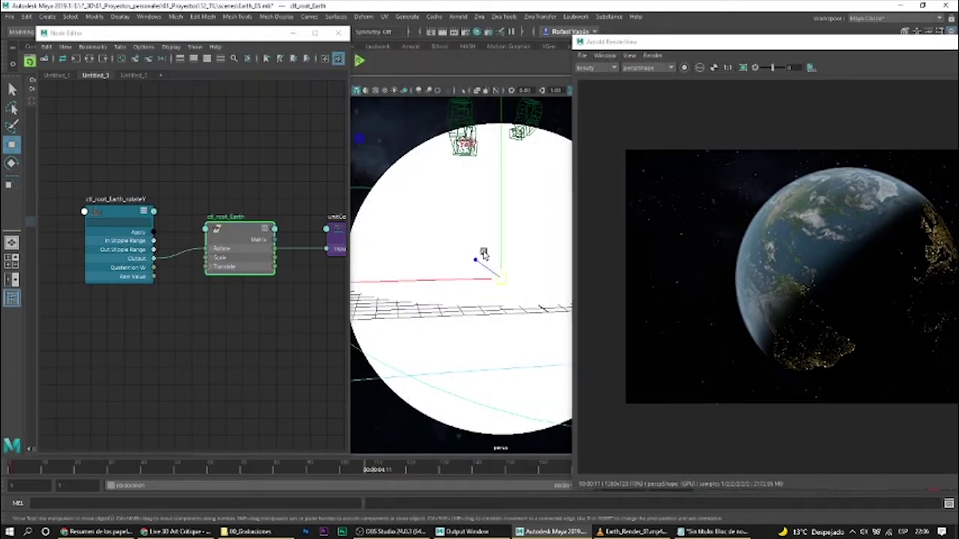
scroll(472, 285, down, 5)
scroll(480, 288, up, 3)
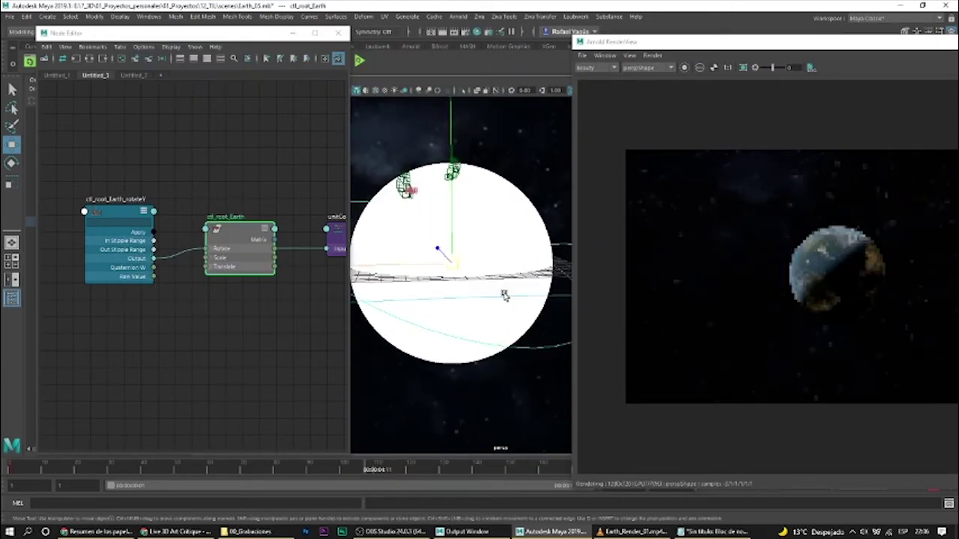
scroll(492, 298, down, 2)
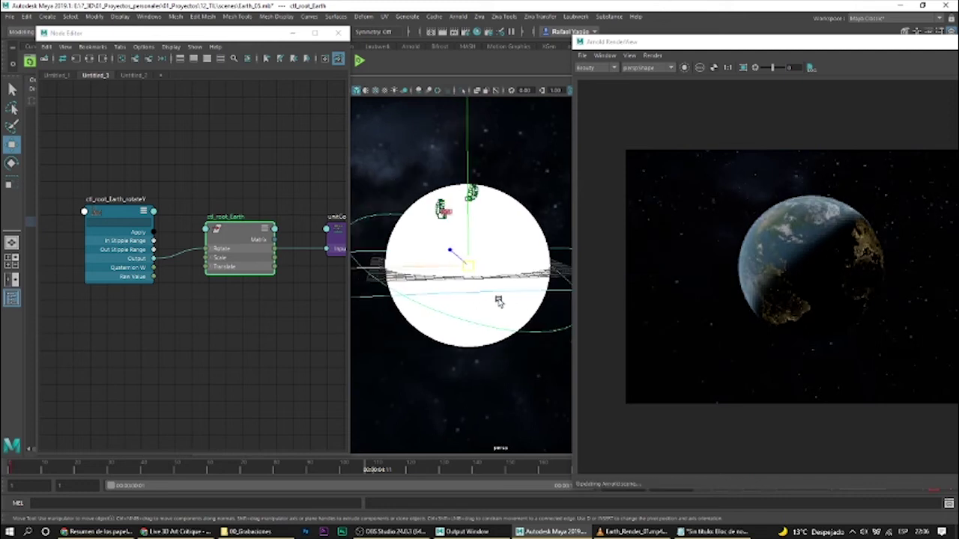
scroll(496, 298, up, 2)
scroll(494, 300, down, 1)
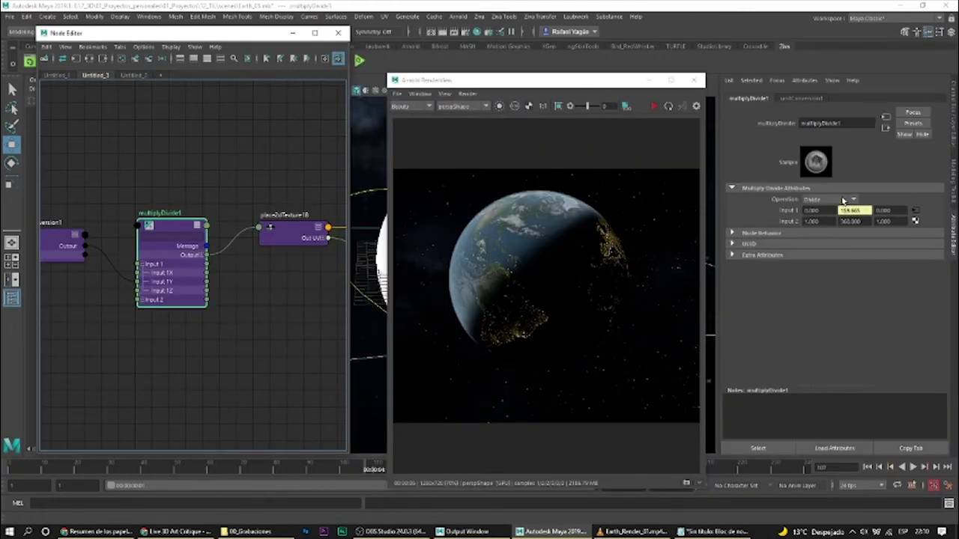
- Review multiplyDivide1's Operation options, keeping Divide, and trace its input back to the ctl_root_Earth node and select it
click(843, 201)
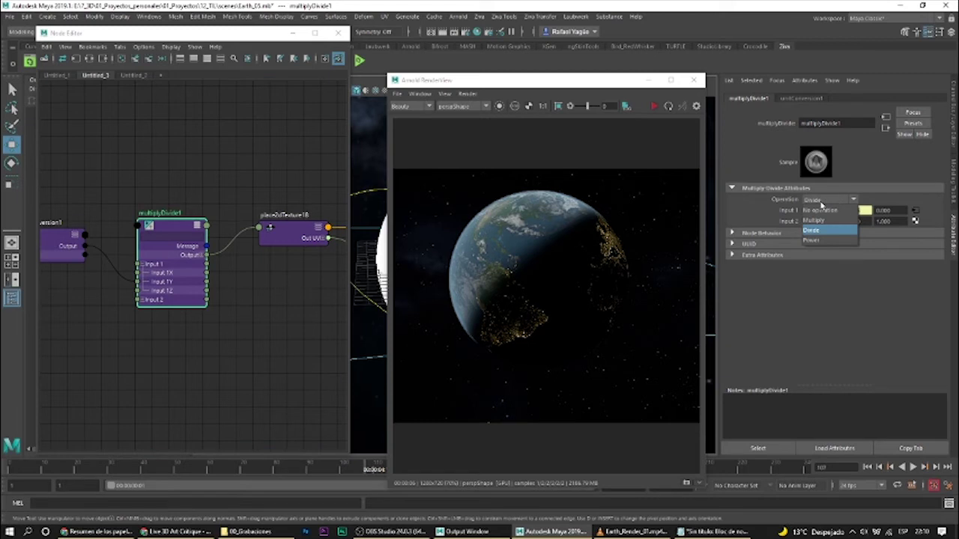
click(821, 202)
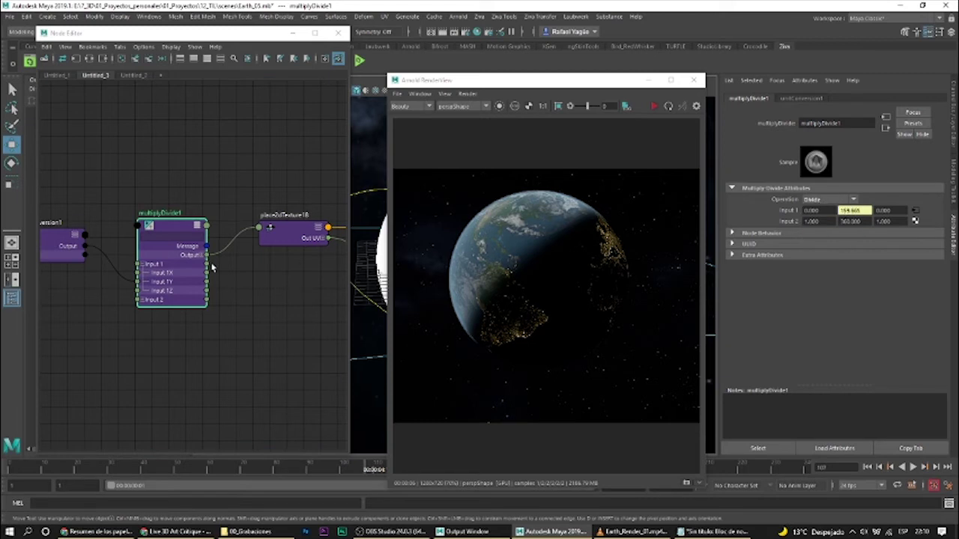
alt+middle_drag(189, 317, 273, 313)
scroll(196, 331, down, 3)
alt+middle_drag(143, 322, 199, 306)
scroll(198, 306, up, 3)
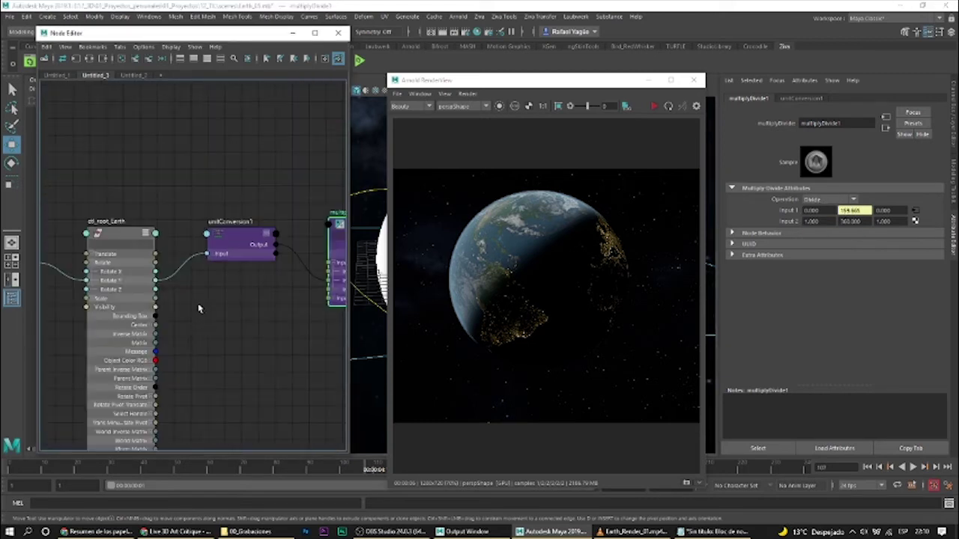
click(105, 230)
alt+middle_drag(247, 362, 255, 336)
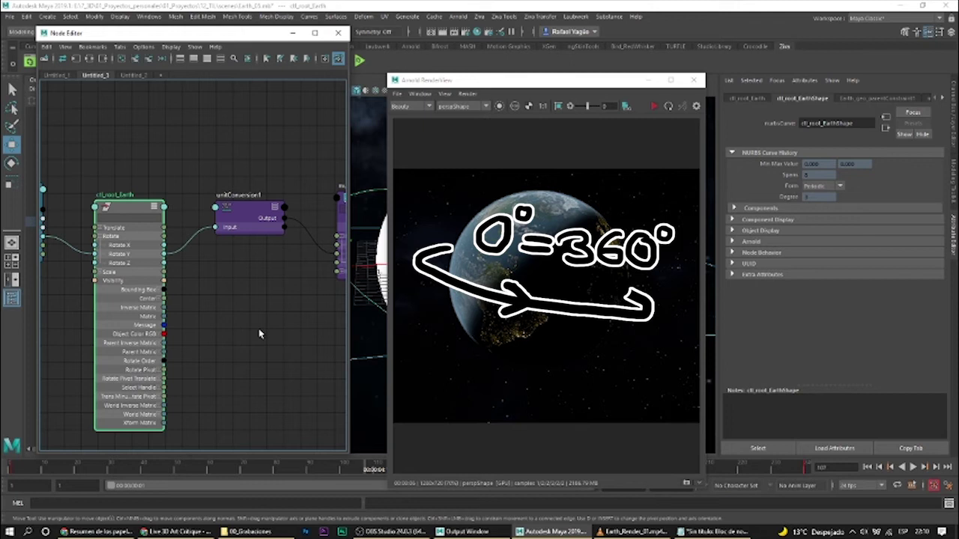
- Follow ctl_root_Earth's rotation connection through unitConversion1 and select the multiplyDivide1 node to show its attributes
middle_drag(259, 334, 239, 309)
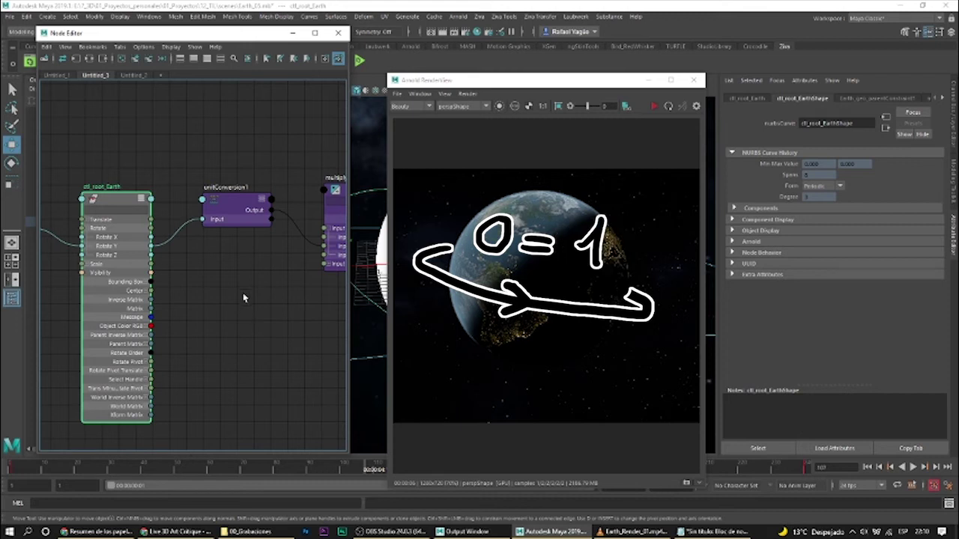
middle_drag(242, 298, 227, 303)
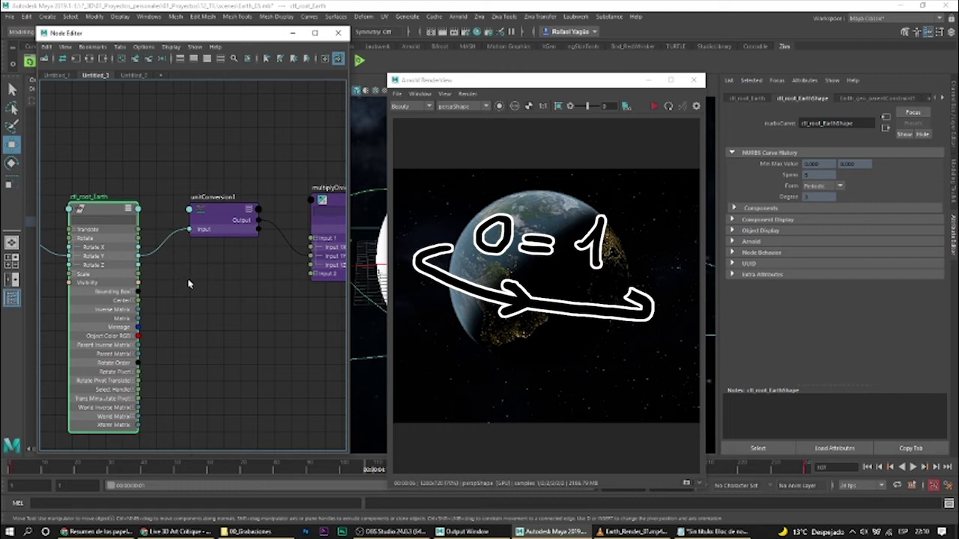
middle_drag(239, 303, 224, 304)
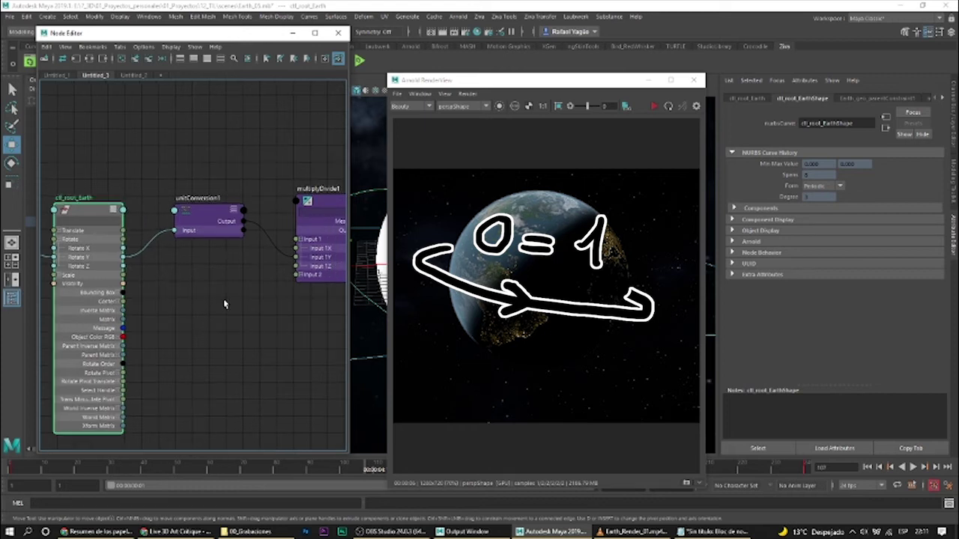
middle_drag(177, 284, 230, 297)
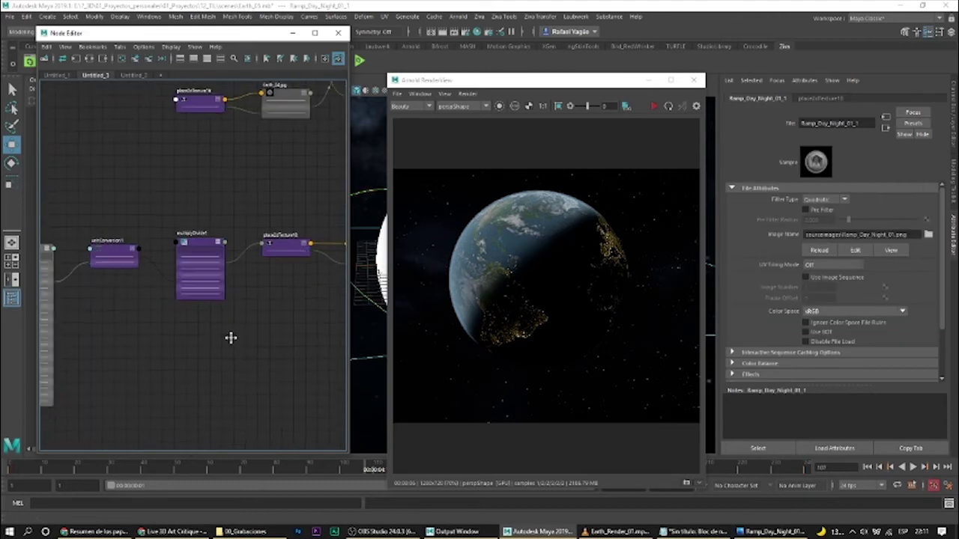
scroll(198, 277, up, 3)
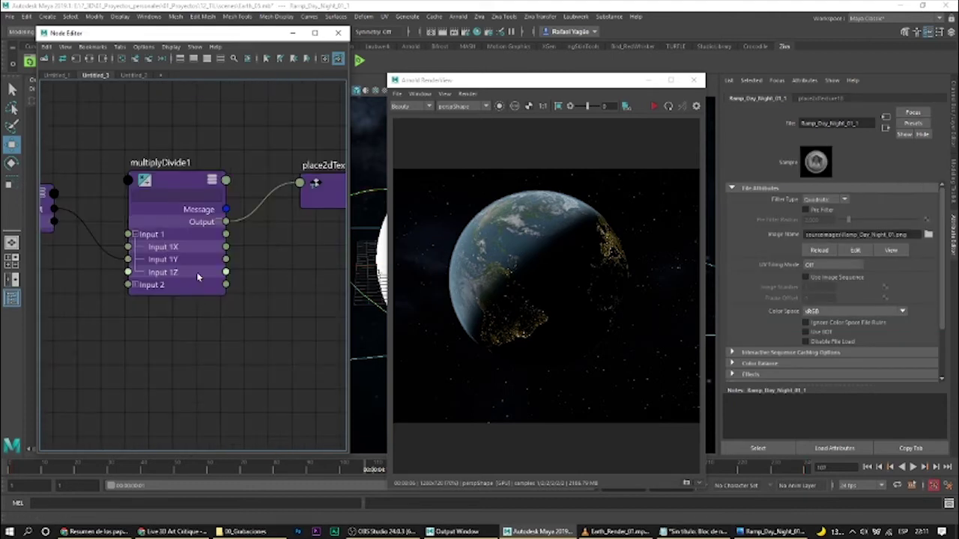
click(199, 278)
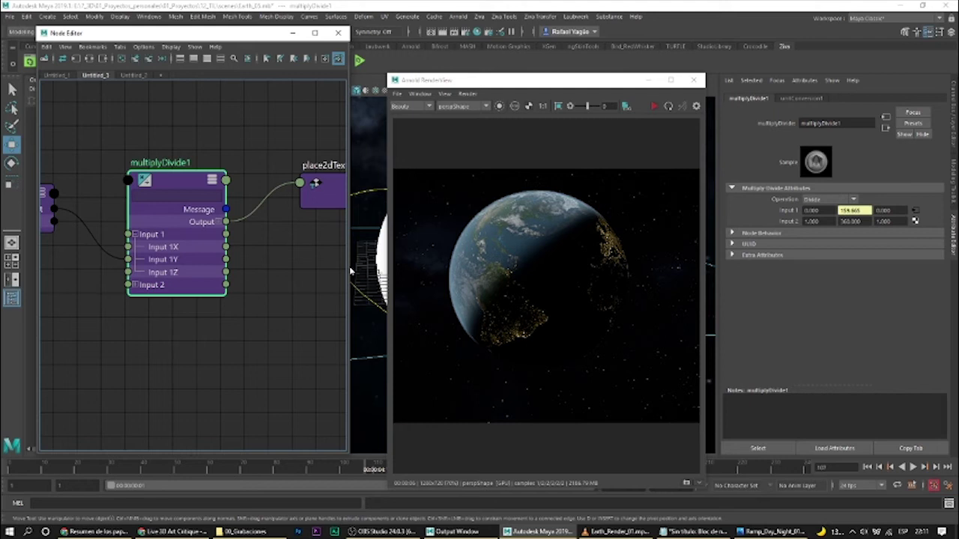
- Review multiplyDivide1's Divide operation and its Input 2 Y value, leaving the node selected
click(833, 201)
click(832, 201)
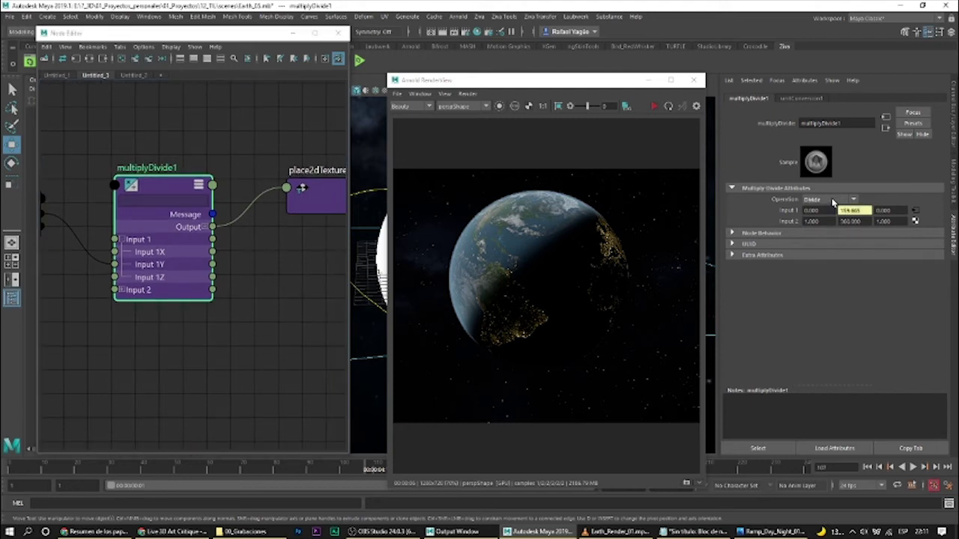
drag(862, 221, 844, 221)
click(258, 321)
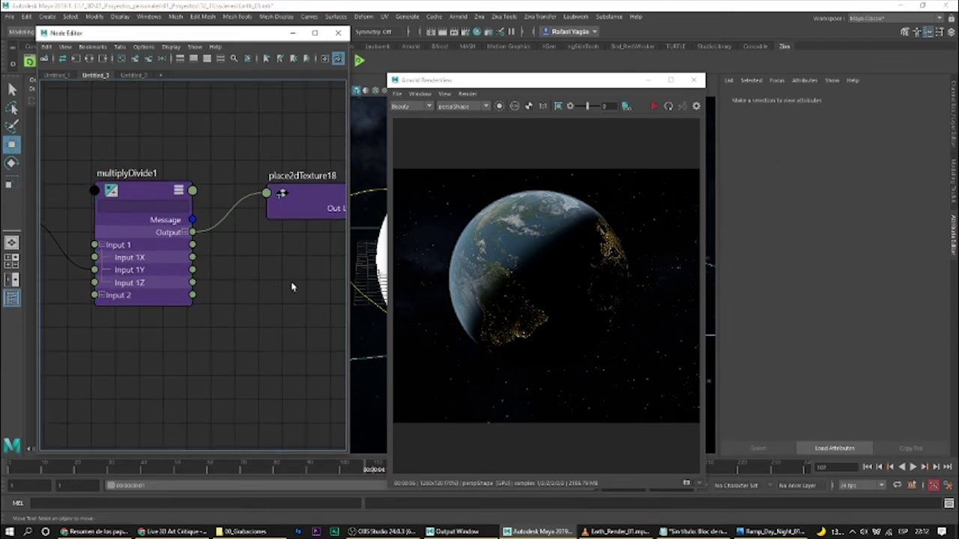
click(154, 192)
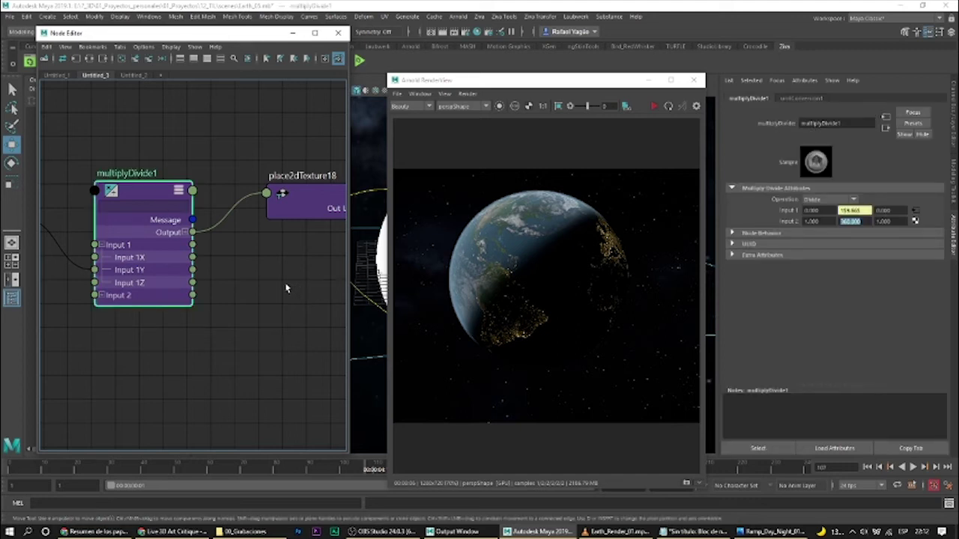
- Select the Ramp_Day_Night_01.png file node and view its ramp image in Photos, shifting the preview window over the node graph
scroll(286, 282, down, 3)
alt+middle_drag(286, 281, 189, 282)
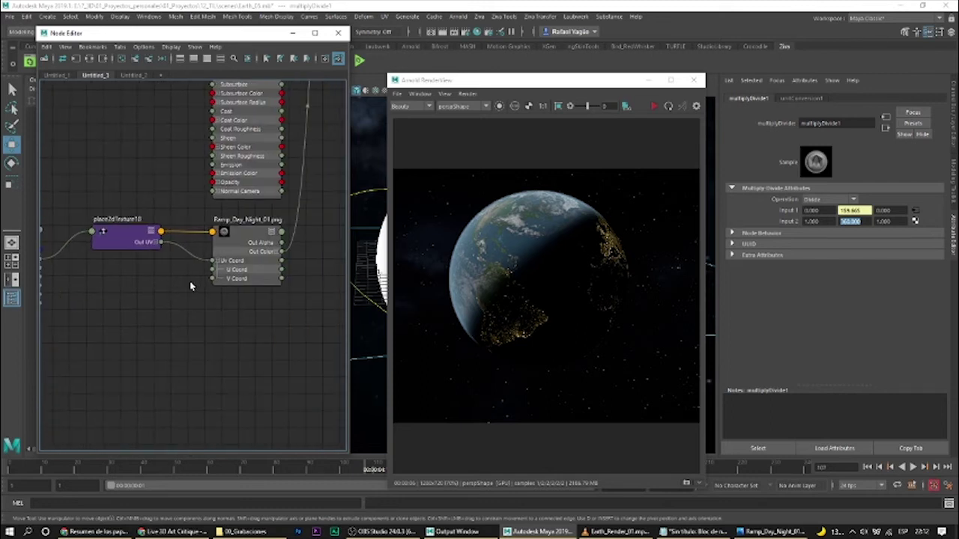
click(249, 234)
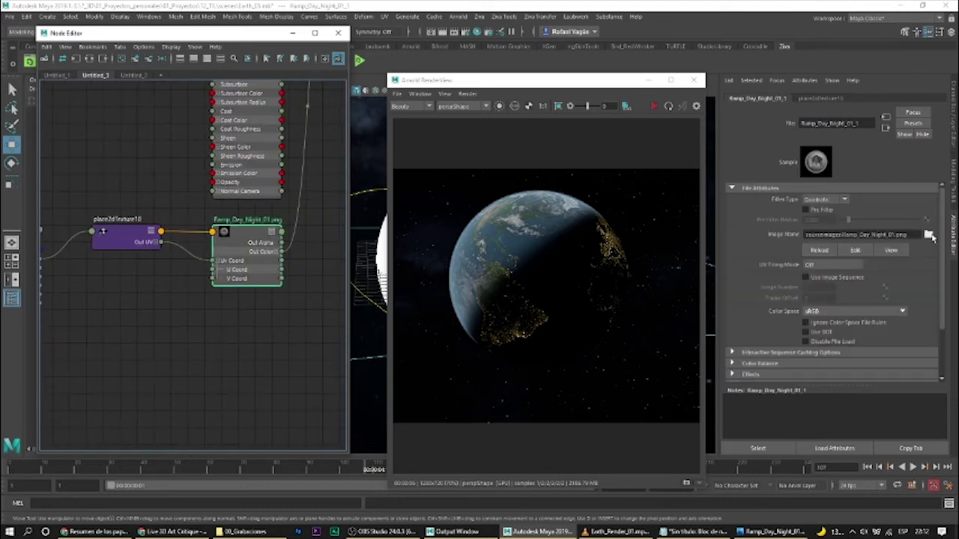
click(783, 532)
drag(525, 79, 455, 97)
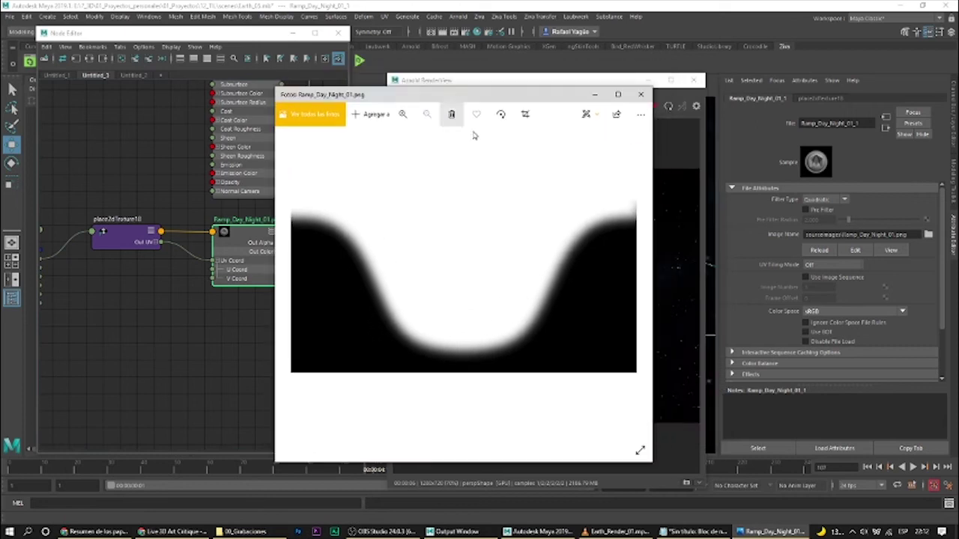
click(594, 96)
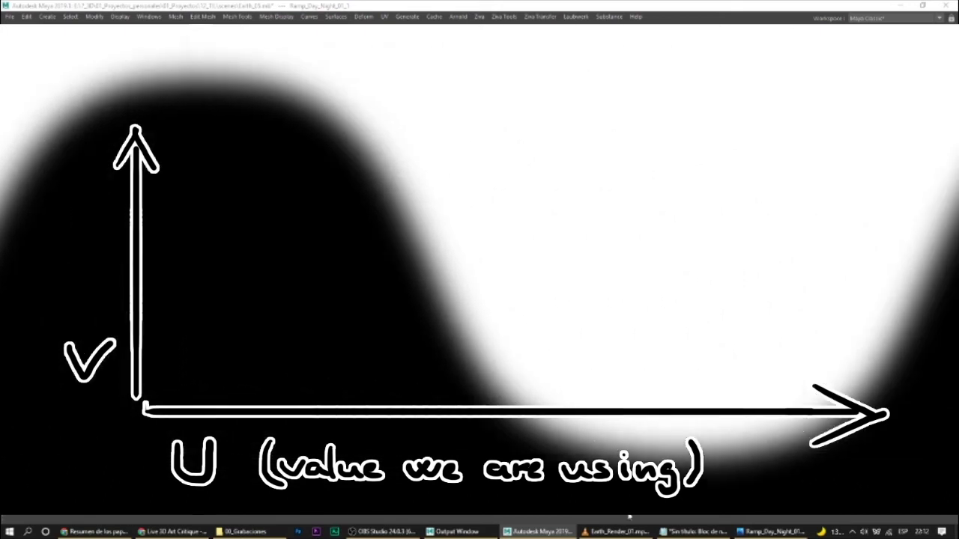
click(770, 532)
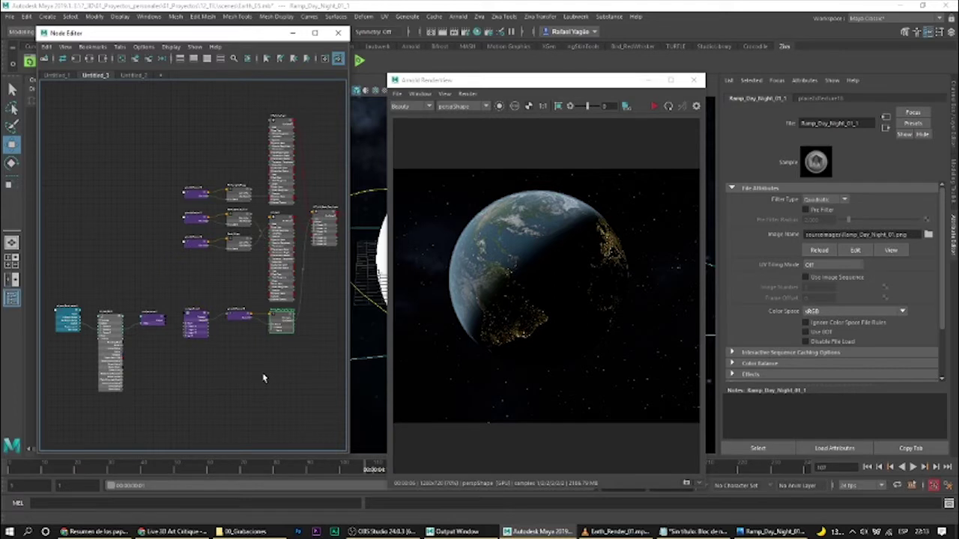
- Frame place2dTexture18 and its connection to the ramp texture, and view the ramp image in Photos once more before minimizing it
scroll(263, 376, up, 5)
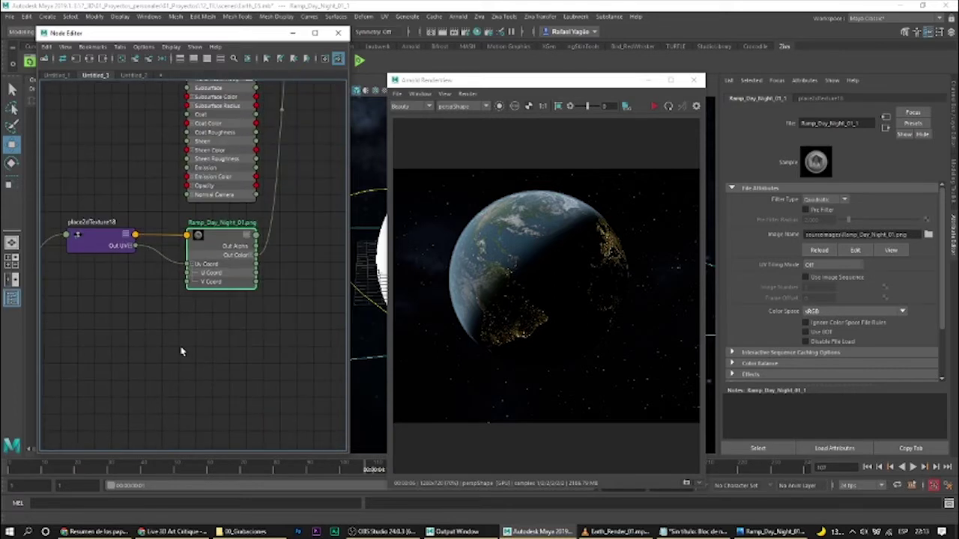
alt+middle_drag(174, 320, 175, 353)
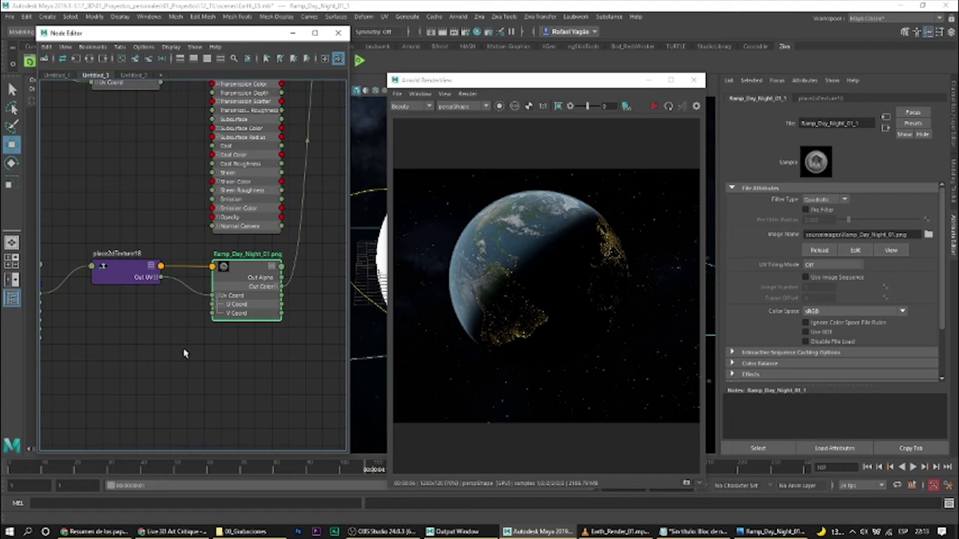
click(746, 532)
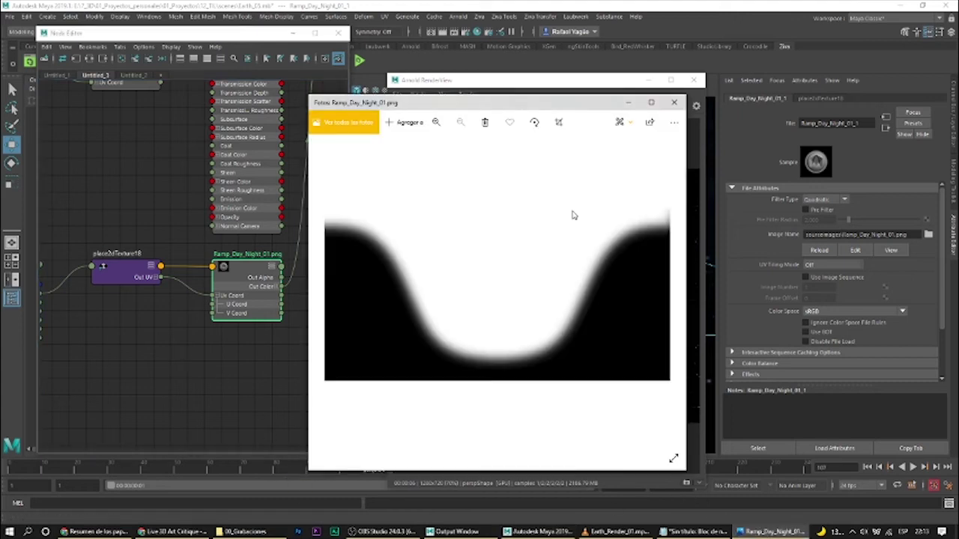
click(628, 102)
- Trace the rotation connection from ctl_root_Earth through to the ramp file node and check place2dTexture18's Offset attribute
alt+middle_drag(194, 343, 138, 332)
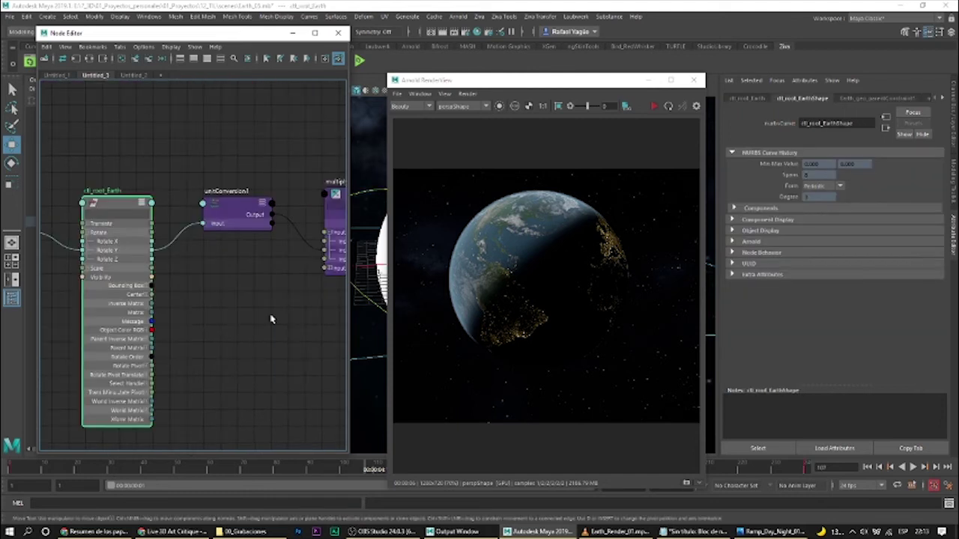
mouse_move(272, 317)
alt+middle_down()
mouse_move(242, 306)
mouse_move(140, 314)
alt+middle_up()
alt+middle_drag(272, 318, 176, 320)
alt+middle_drag(239, 317, 150, 333)
click(277, 224)
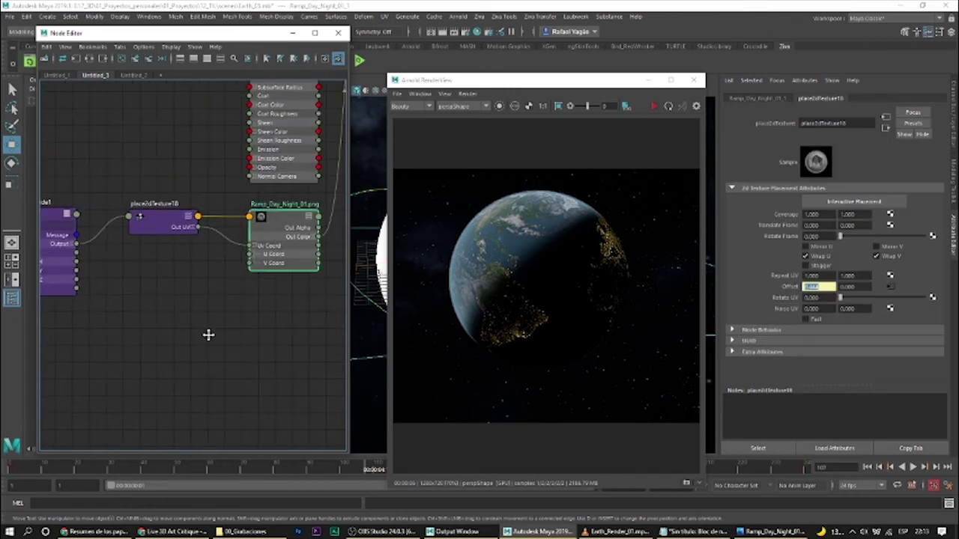
alt+middle_drag(208, 335, 202, 339)
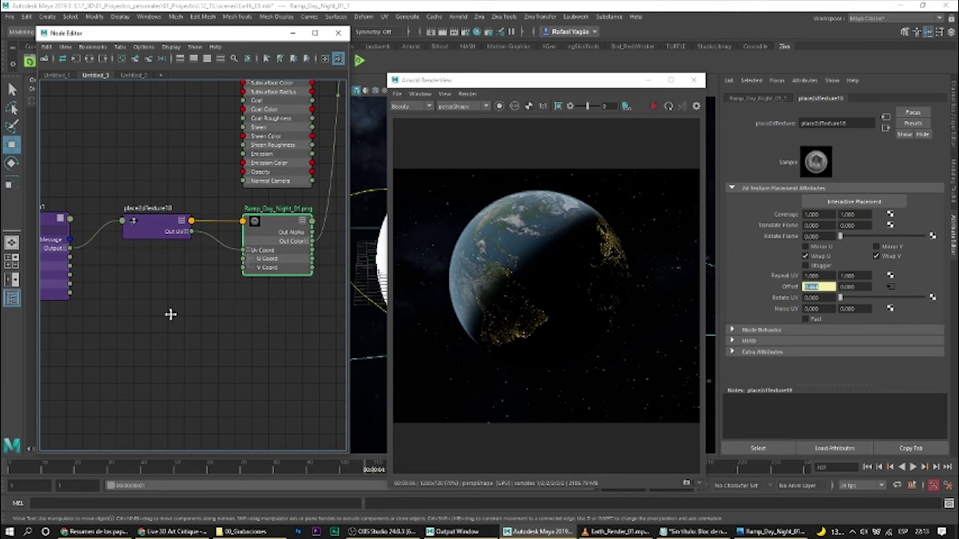
- Check multiplyDivide1's Input 1 Y and Input 2 Y values, and return to the ramp file node's placement attributes
middle_drag(169, 313, 308, 151)
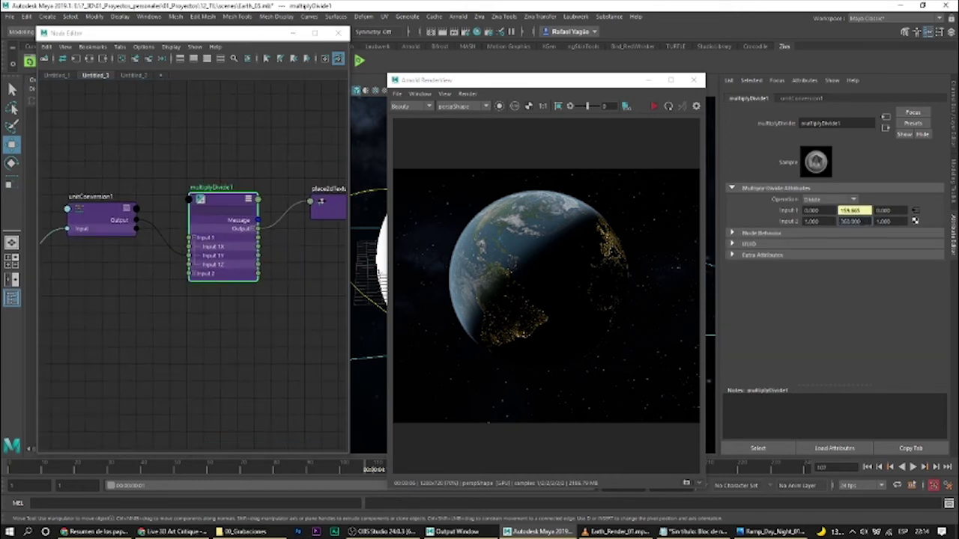
drag(861, 222, 825, 220)
click(852, 211)
alt+middle_drag(279, 278, 149, 313)
click(208, 224)
middle_drag(216, 230, 209, 238)
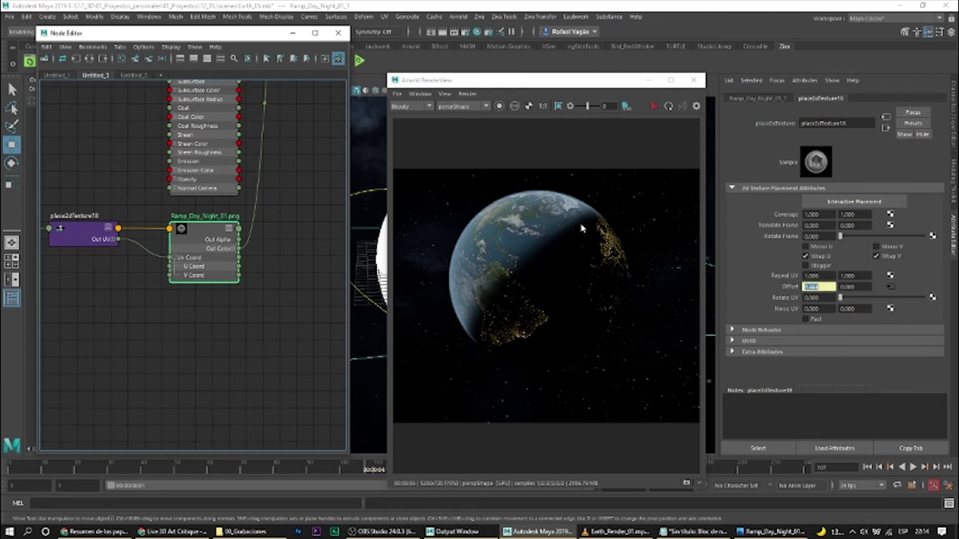
- Select MT_MIX_Earth_Day_Night and examine its mix weight, mix mode and two shader inputs
scroll(252, 321, down, 5)
scroll(273, 344, up, 6)
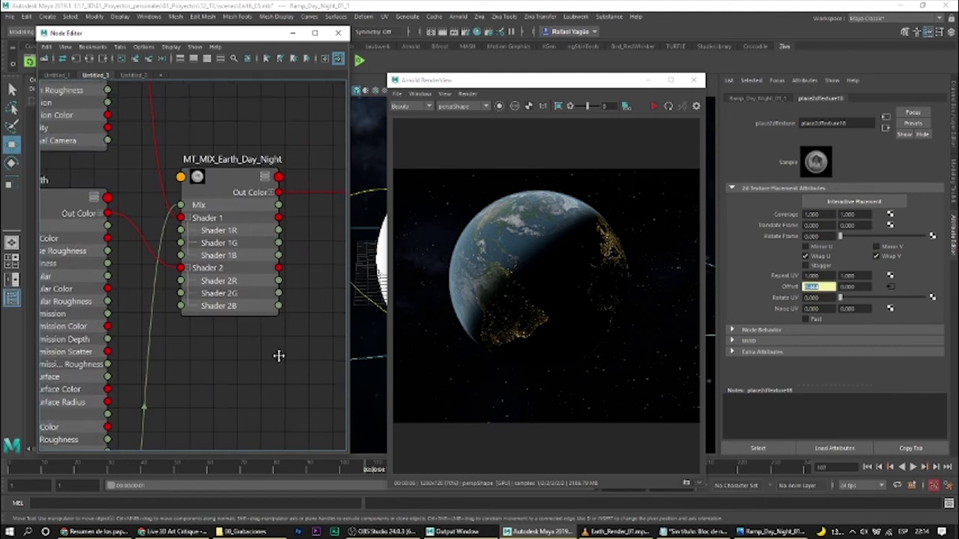
middle_drag(279, 356, 285, 390)
click(252, 219)
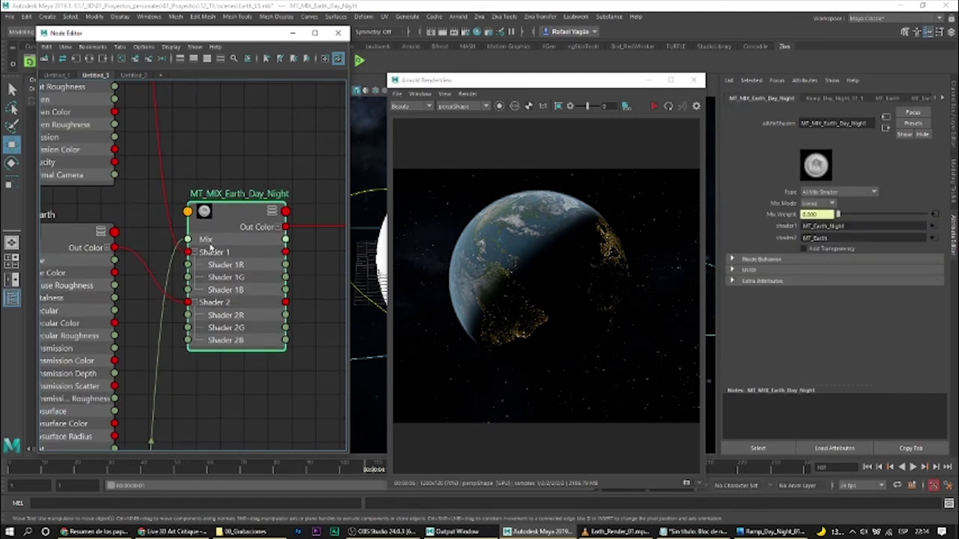
middle_drag(233, 139, 242, 131)
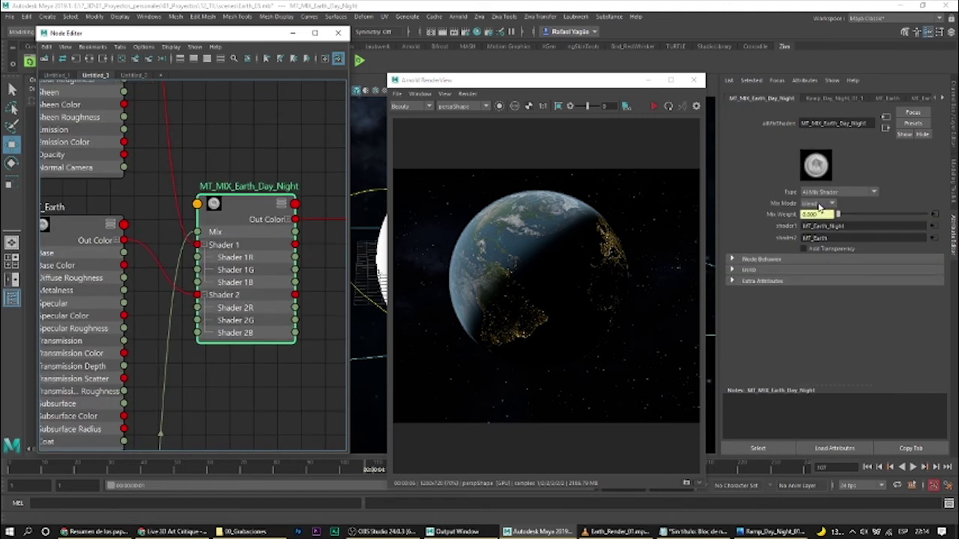
click(283, 162)
middle_drag(283, 162, 242, 164)
click(243, 213)
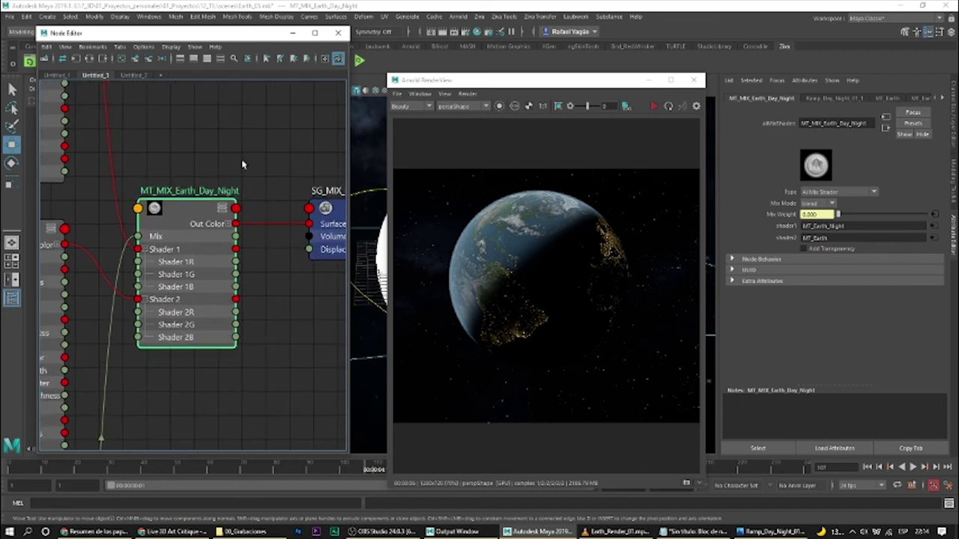
- Follow the mix shader's output to the SG_MIX_Earth_Day_Night shading group, select it and frame the whole shading network
scroll(242, 164, down, 5)
drag(225, 141, 301, 268)
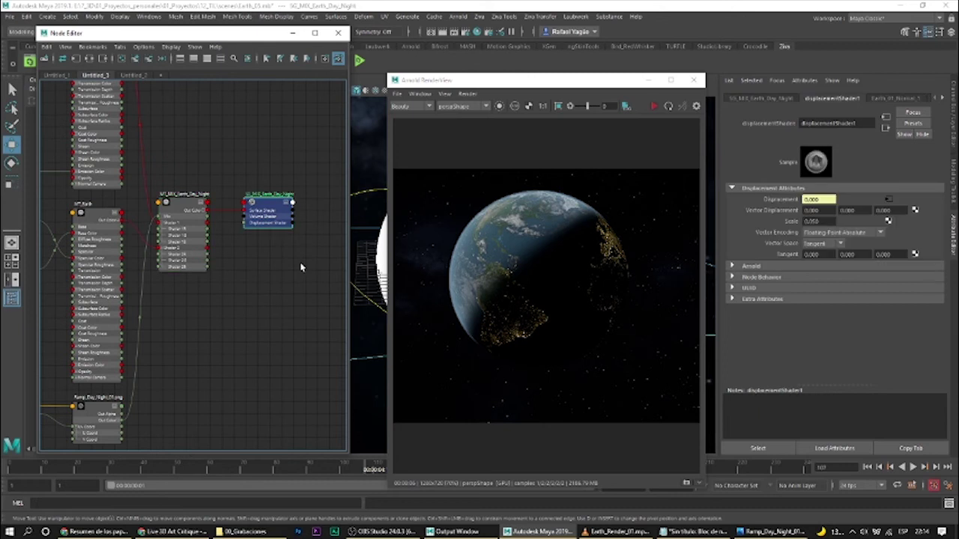
alt+middle_drag(244, 245, 302, 272)
alt+middle_drag(297, 187, 339, 195)
scroll(225, 150, down, 5)
alt+middle_drag(225, 150, 240, 208)
scroll(295, 242, up, 4)
scroll(241, 212, down, 2)
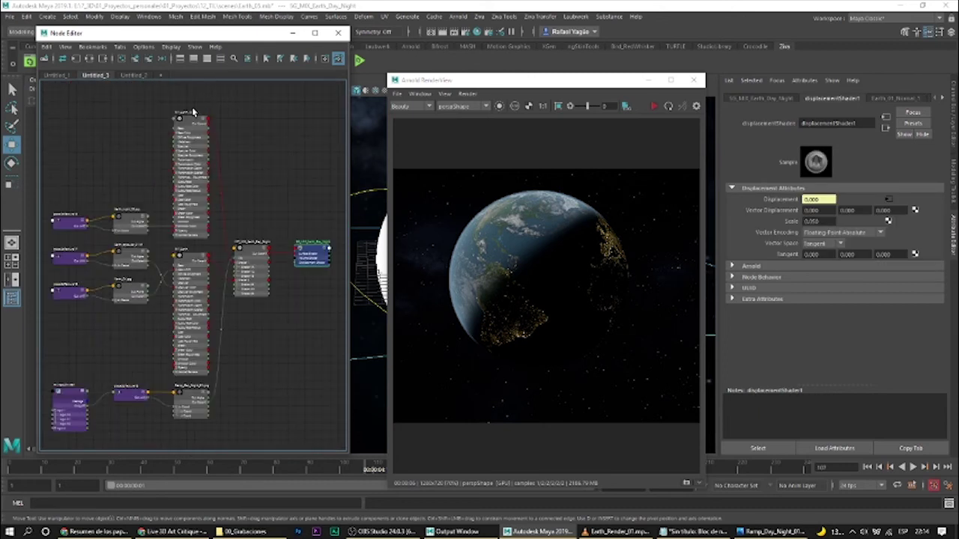
- Select the MT_Earth_Night shader in the network and show its attributes
click(198, 153)
click(233, 124)
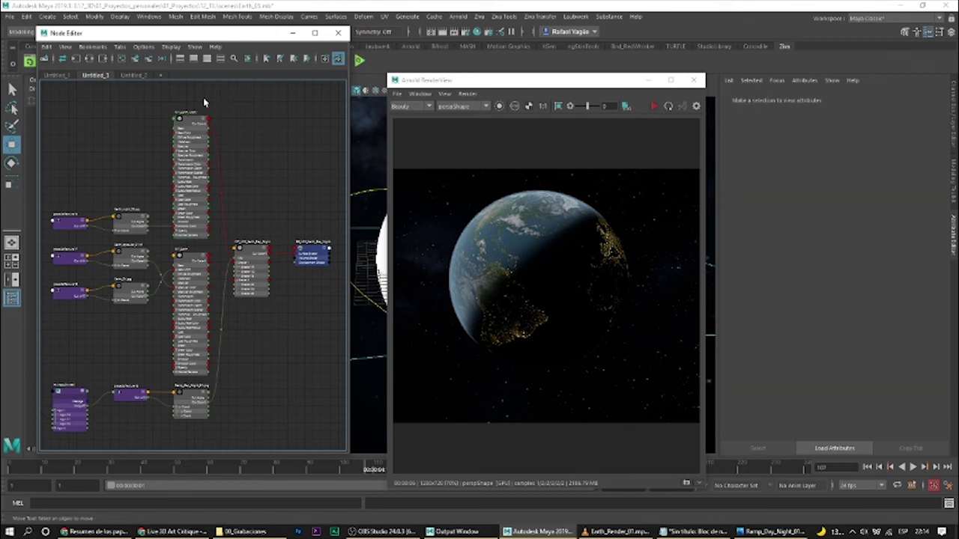
click(199, 161)
mouse_move(237, 389)
alt+middle_down()
mouse_move(257, 378)
mouse_move(238, 386)
alt+middle_up()
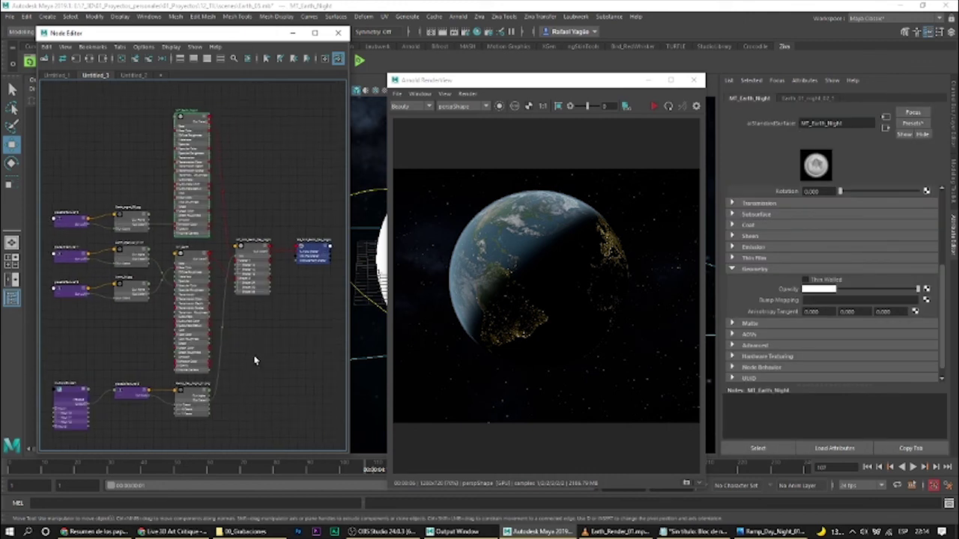
- Select the ramp file node below the MT_Earth shader and compare it with its ramp image in Photos
click(218, 424)
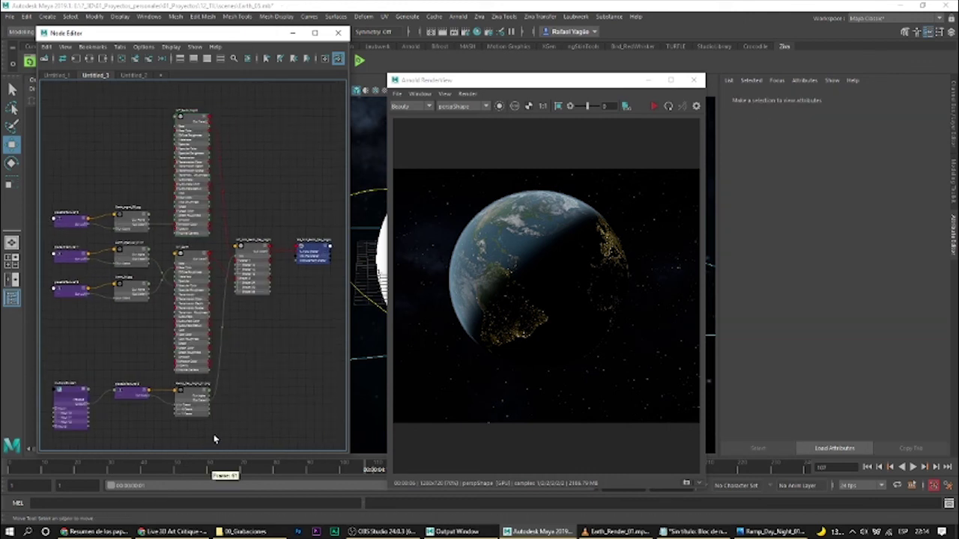
drag(215, 439, 193, 388)
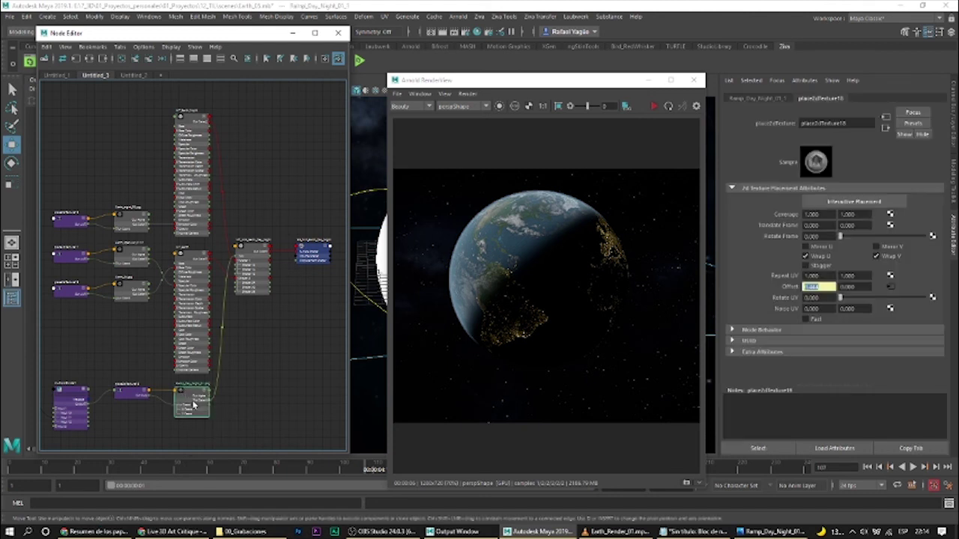
click(772, 532)
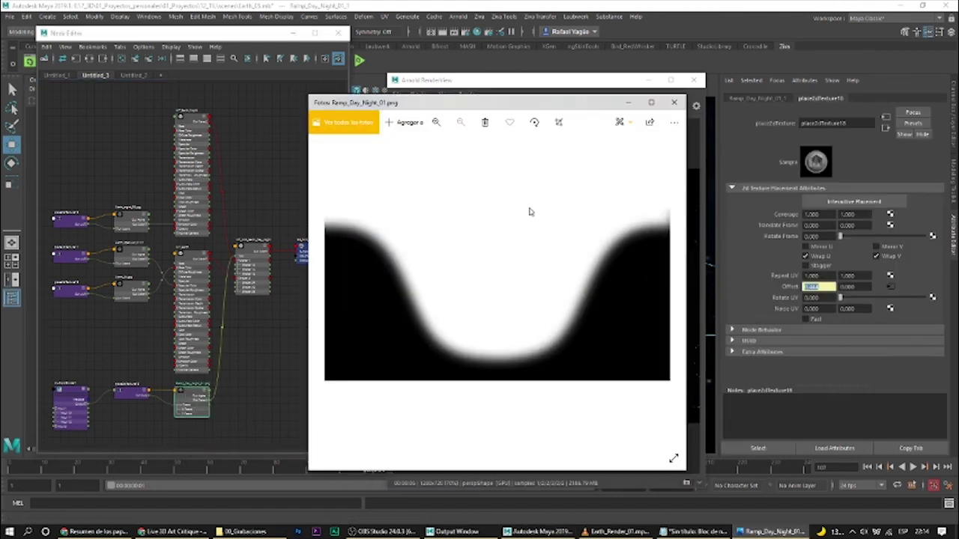
click(628, 102)
- Select ctl_root_Earth at the start of the ramp's connections, show its channels and scrub the timeline back to 00:00:02:05
alt+middle_drag(252, 383, 298, 340)
alt+middle_drag(180, 355, 307, 300)
scroll(175, 304, up, 3)
alt+middle_drag(162, 275, 213, 255)
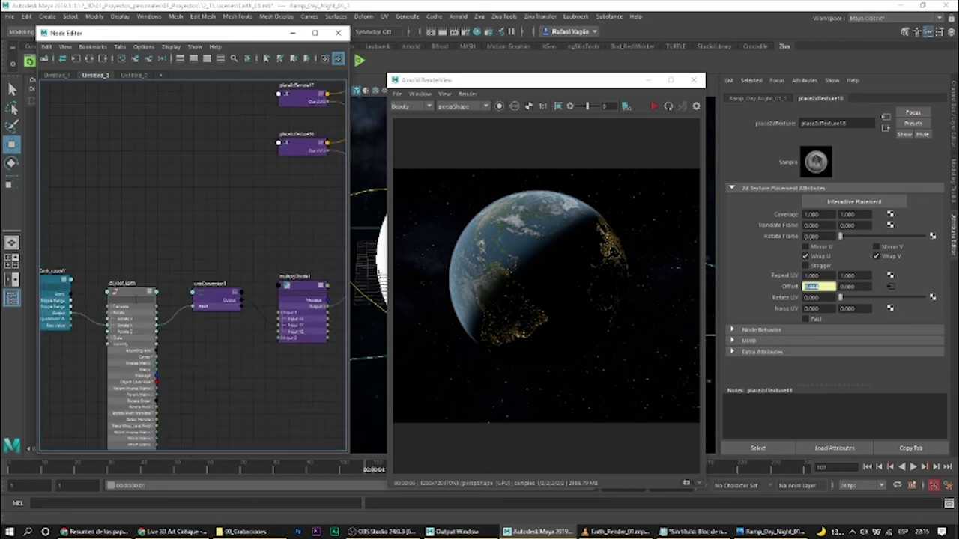
alt+middle_drag(329, 226, 163, 244)
alt+middle_drag(141, 283, 343, 253)
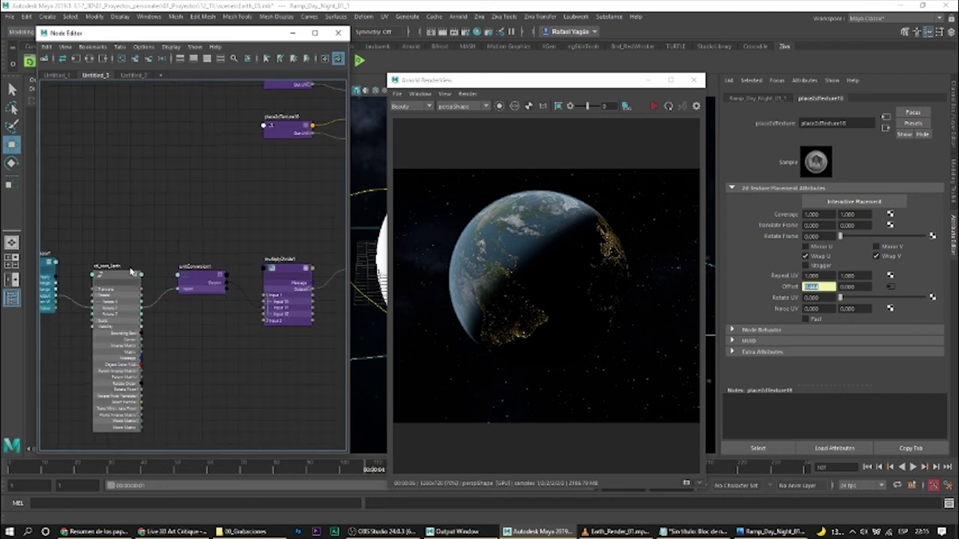
click(120, 277)
click(950, 112)
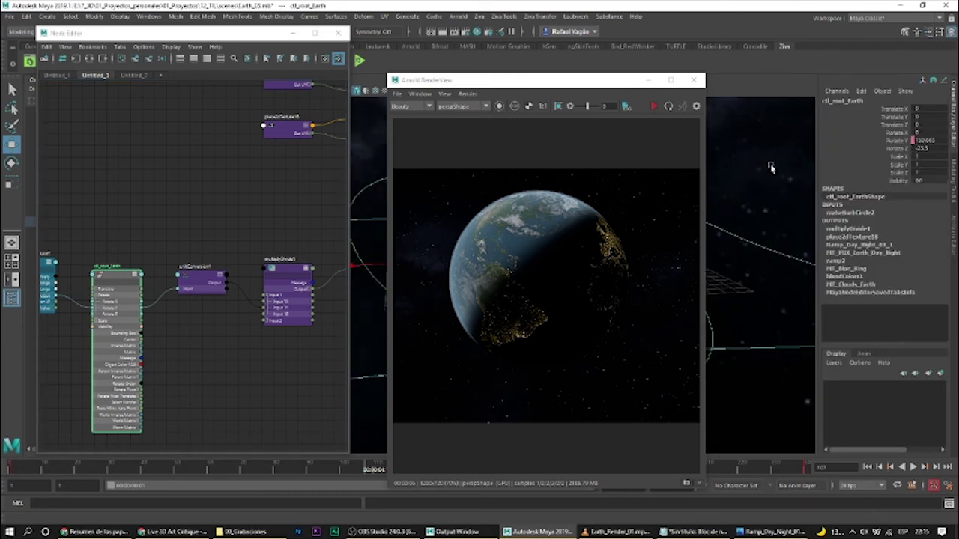
drag(245, 467, 207, 468)
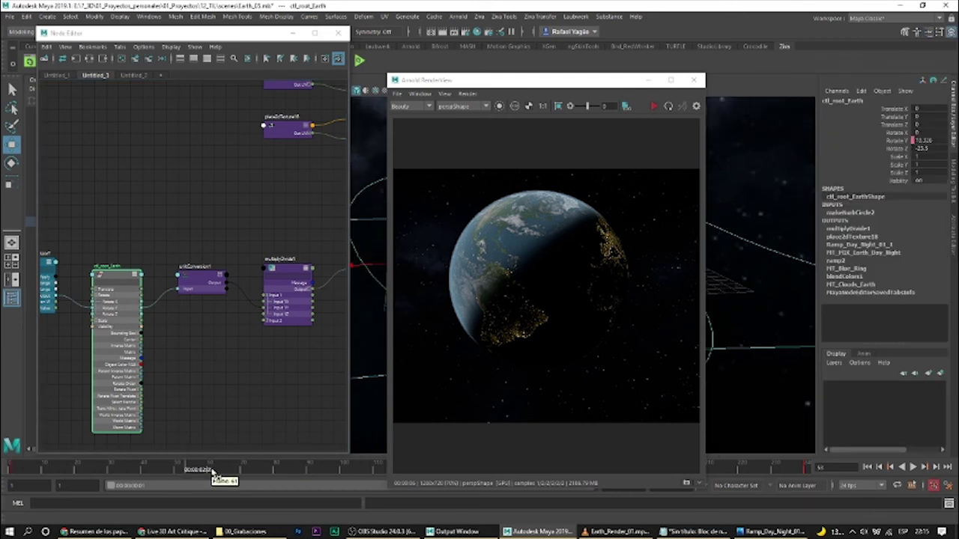
- Select the MT_Earth and MT_Earth_Night shaders feeding the mix node in turn, and move the Arnold RenderView clear of the timeline
alt+middle_drag(344, 227, 102, 293)
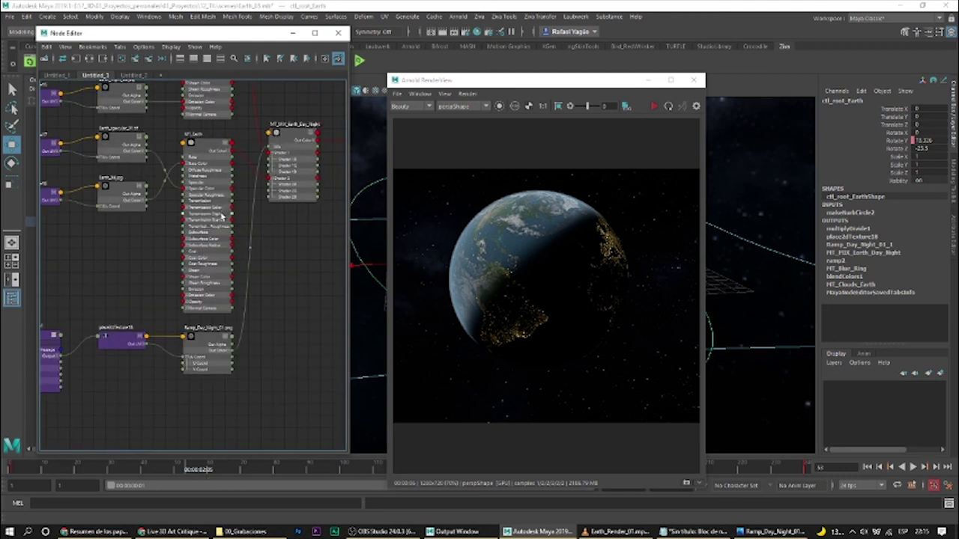
alt+middle_drag(221, 216, 246, 363)
click(237, 292)
alt+middle_drag(279, 164, 280, 227)
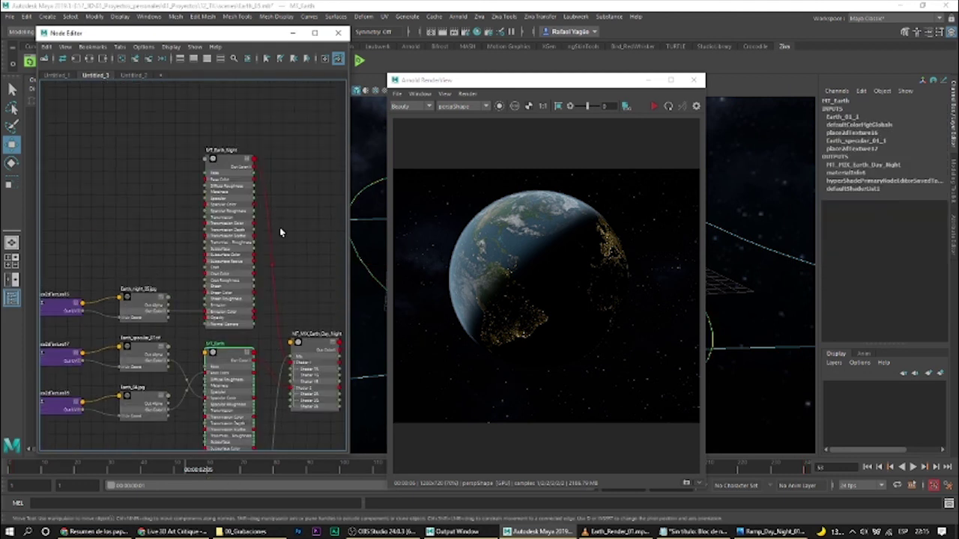
click(231, 162)
middle_drag(304, 270, 259, 215)
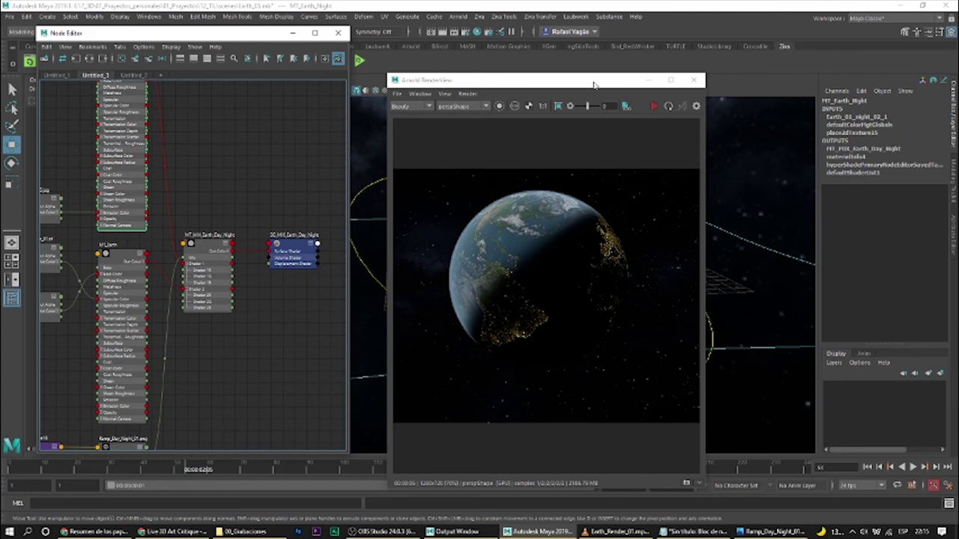
drag(594, 85, 586, 51)
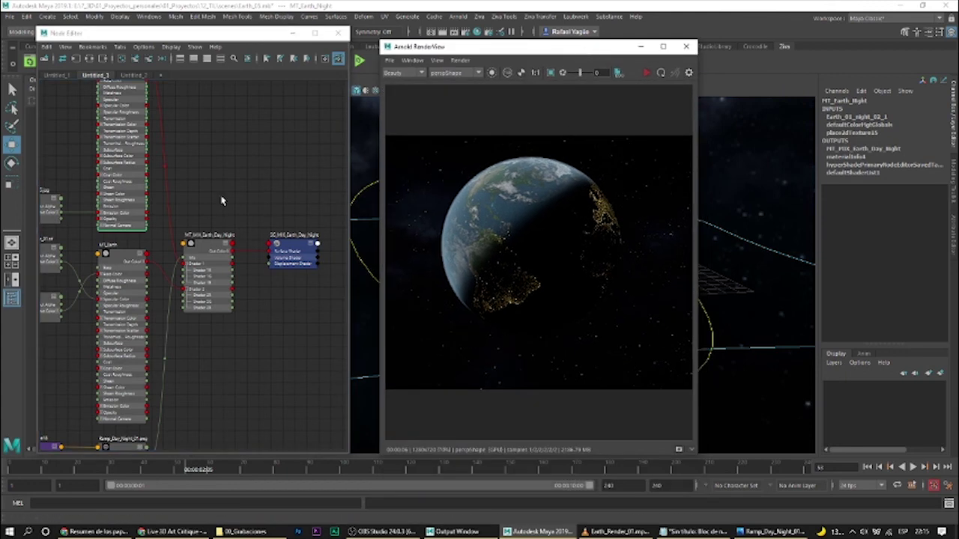